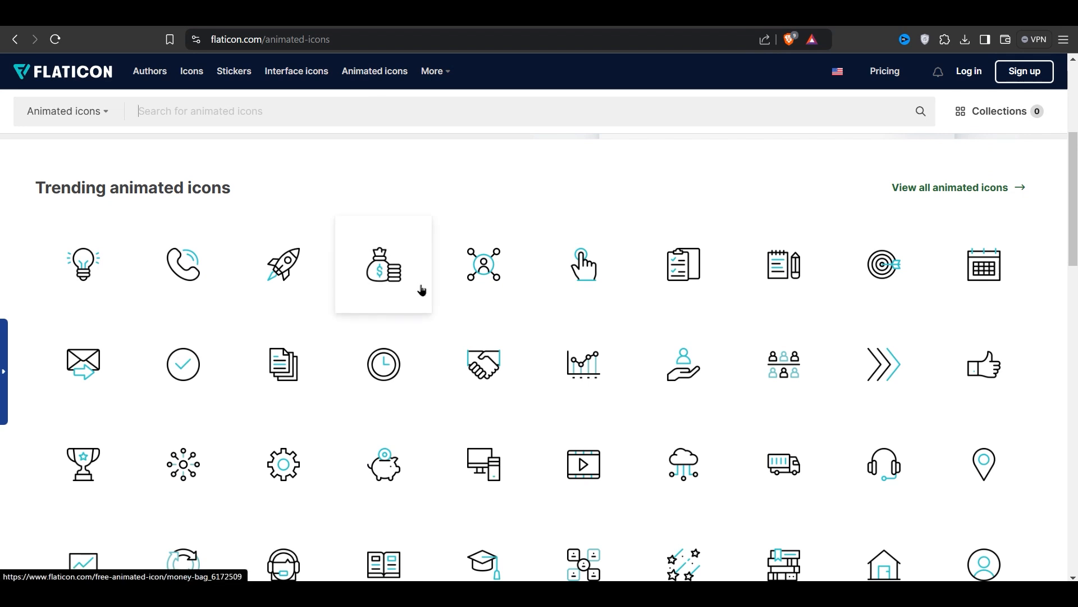
Download the rocket icon from the trending animated icons in GIF format
{"action": "left_click", "coordinate": [293, 271]}
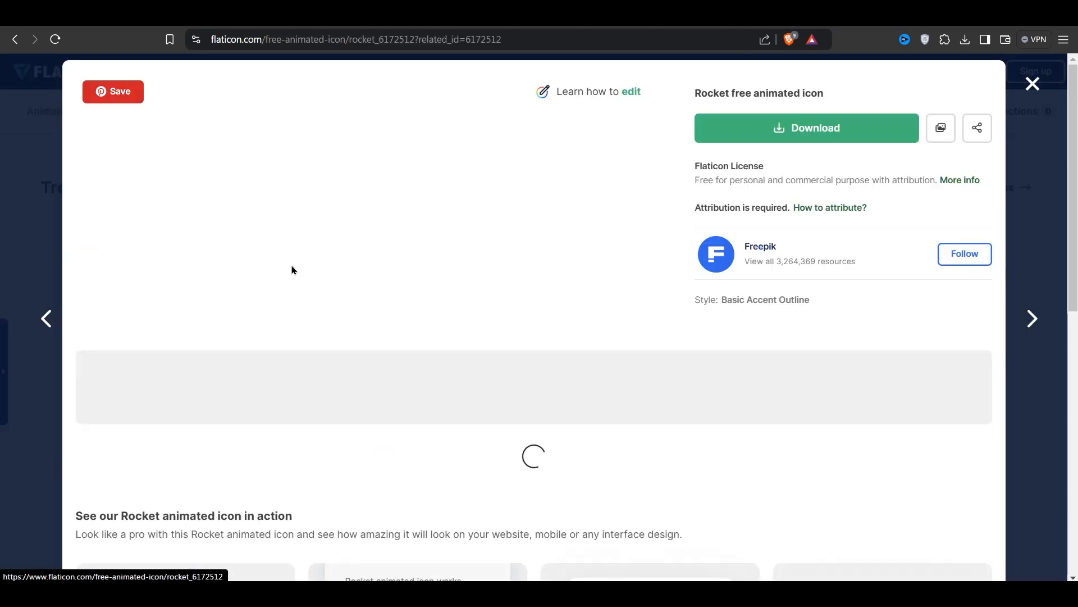
{"action": "left_click", "coordinate": [816, 136]}
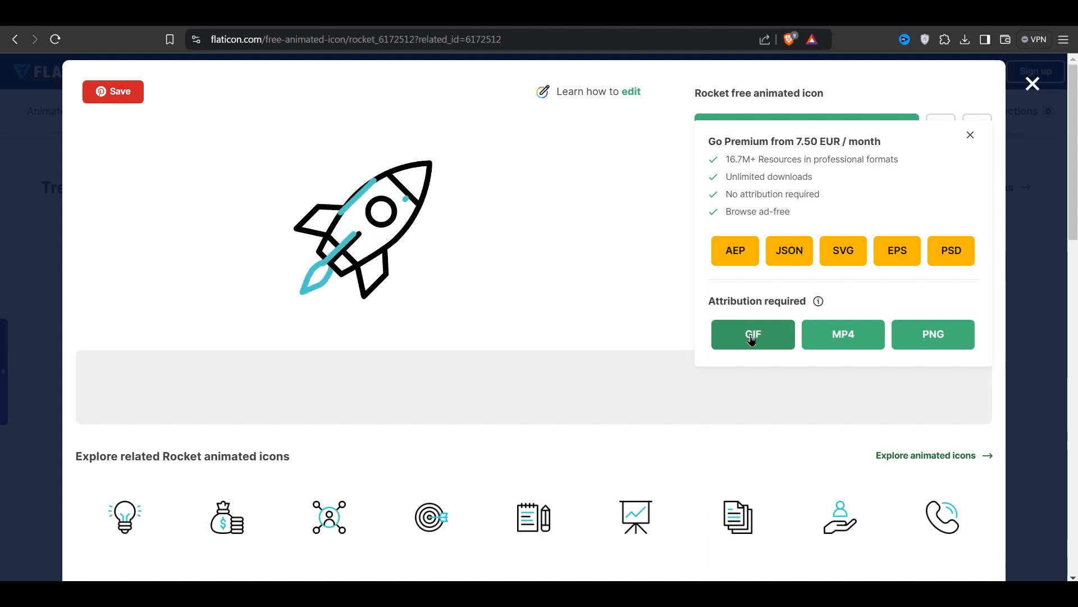
{"action": "left_click", "coordinate": [752, 336]}
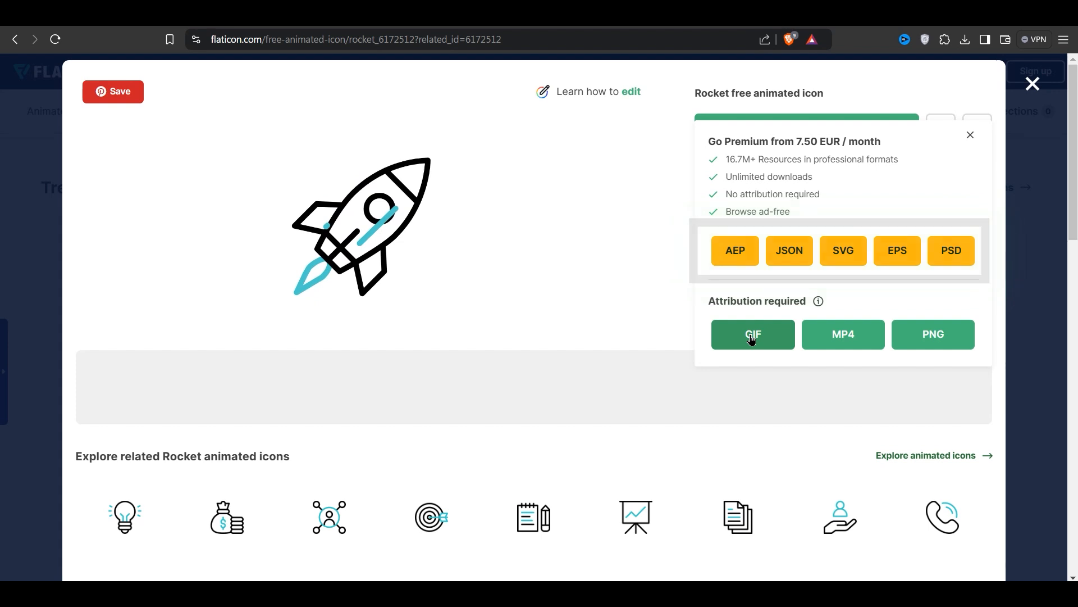
{"action": "left_click", "coordinate": [751, 337]}
Download the free calendar and gym animated icons too
{"action": "scroll", "coordinate": [663, 439], "scroll_direction": "down", "scroll_amount": 4}
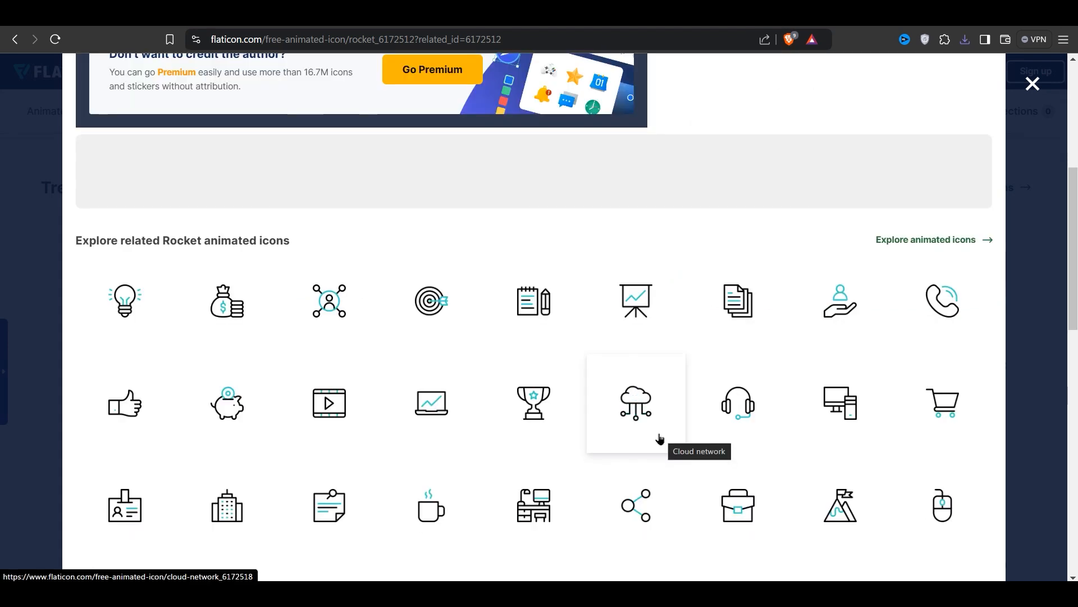
{"action": "left_click", "coordinate": [708, 423]}
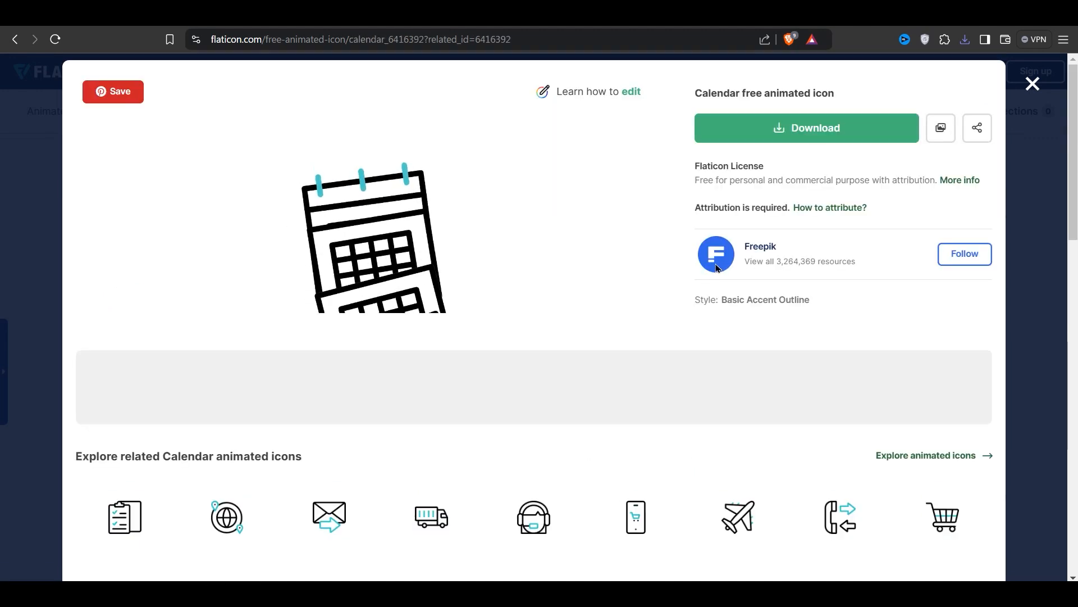
{"action": "left_click", "coordinate": [771, 130]}
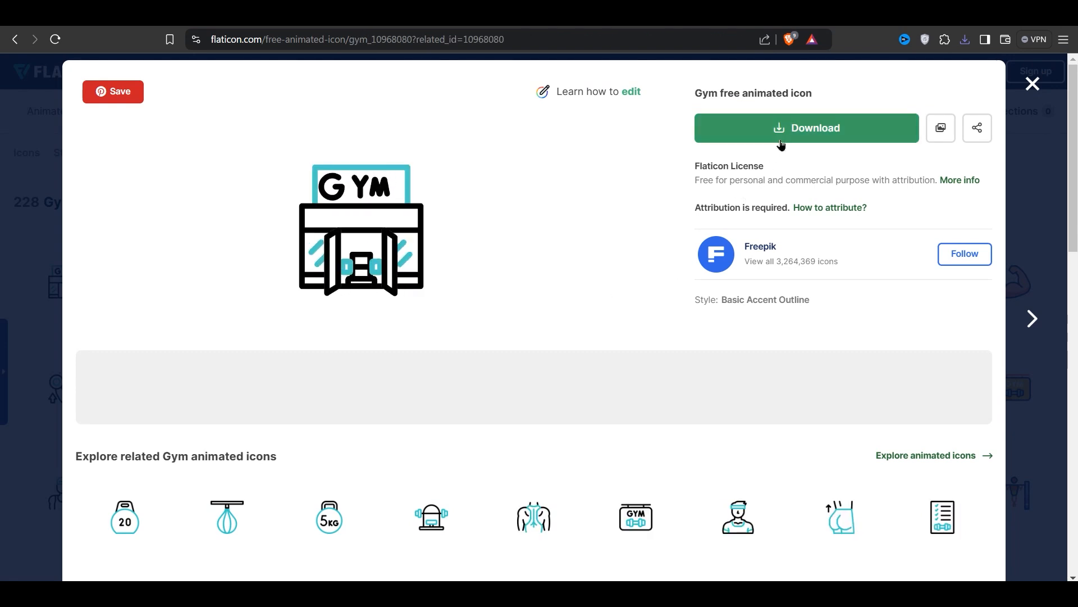
{"action": "left_click", "coordinate": [725, 137]}
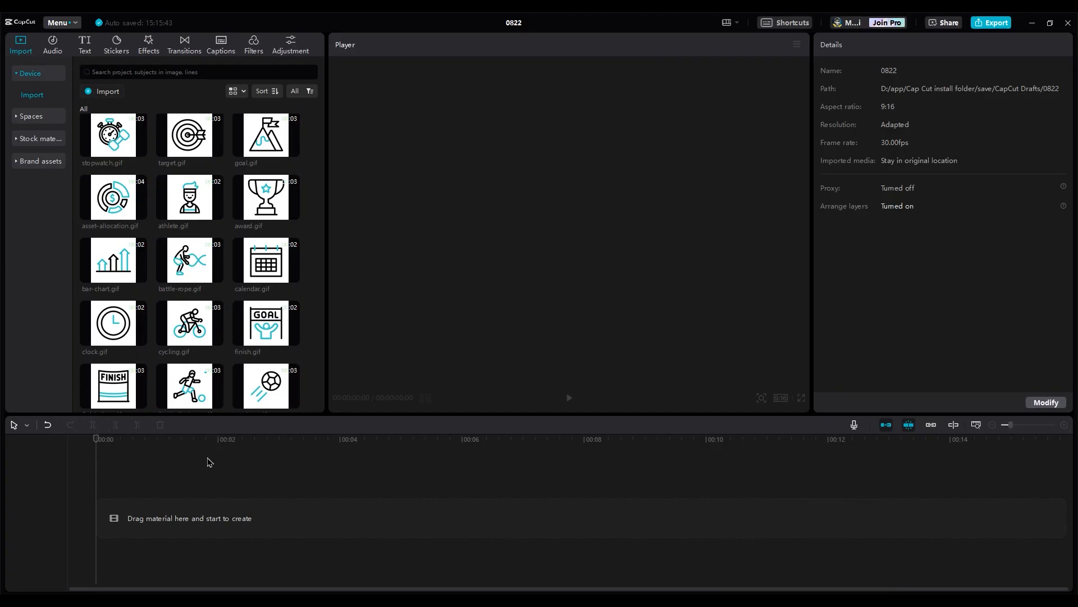
Switch to CapCut, place Bonus.mp4 at the start of the main track and set the project aspect ratio to 9:16
{"action": "scroll", "coordinate": [191, 362], "scroll_direction": "down", "scroll_amount": 3}
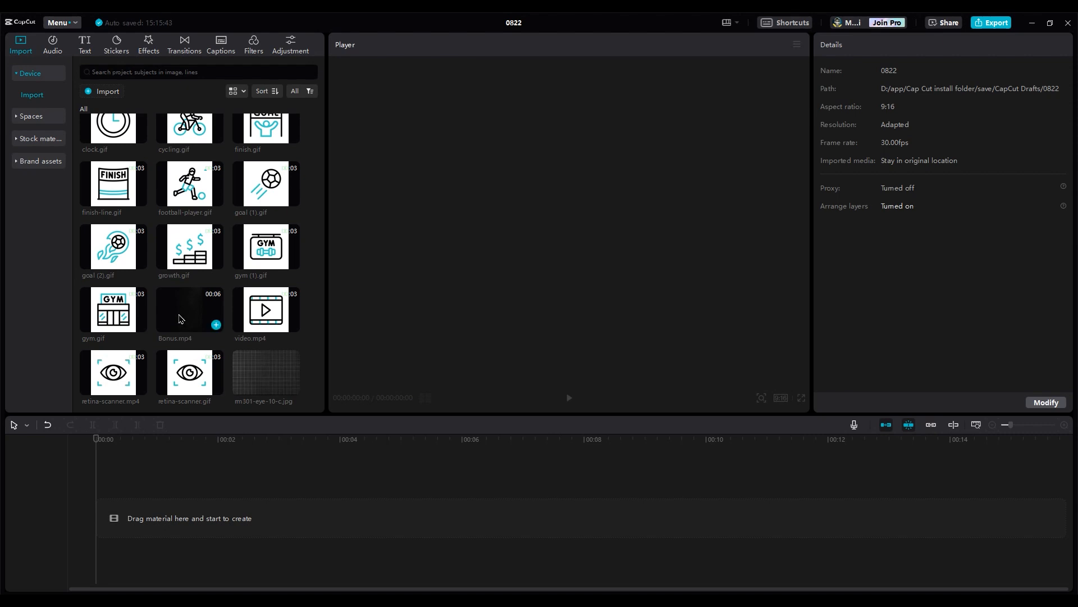
{"action": "left_click_drag", "start_coordinate": [136, 483], "coordinate": [94, 520]}
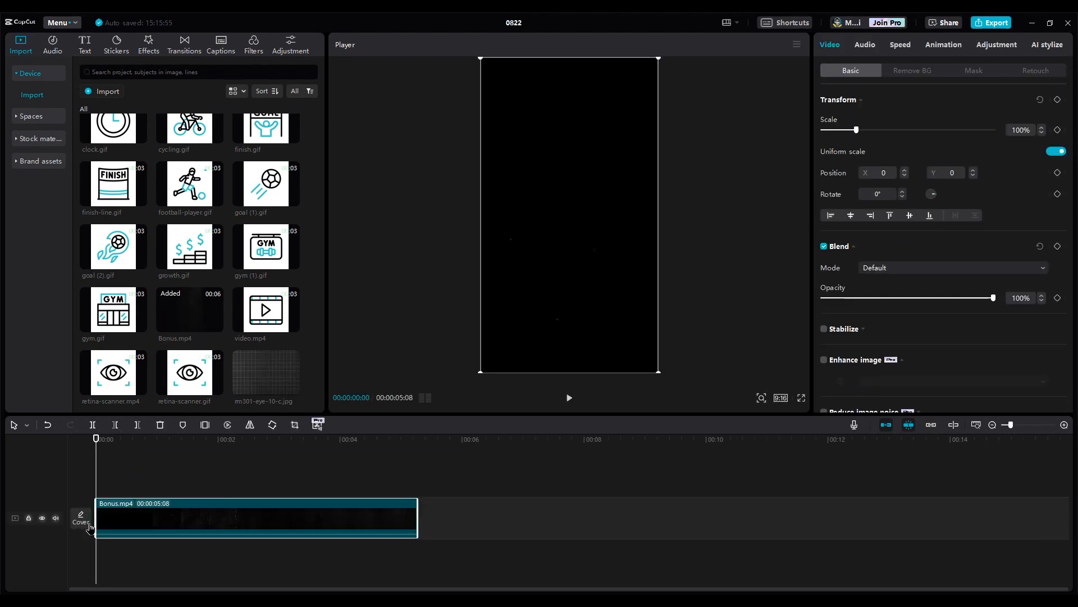
{"action": "left_click_drag", "start_coordinate": [125, 440], "coordinate": [209, 444]}
{"action": "left_click_drag", "start_coordinate": [281, 472], "coordinate": [16, 463]}
{"action": "left_click", "coordinate": [780, 398]}
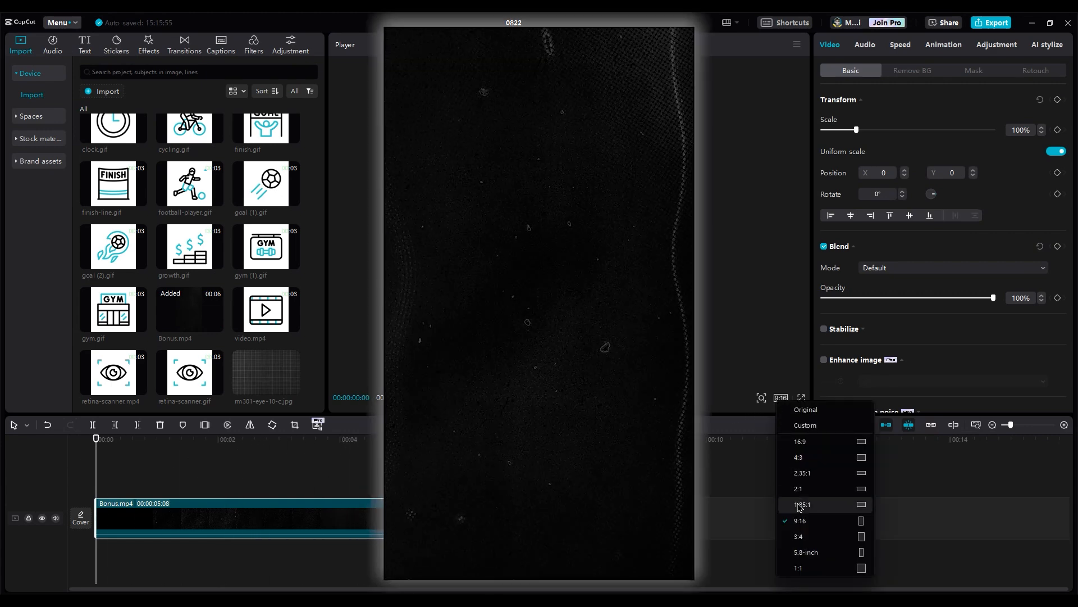
{"action": "left_click", "coordinate": [805, 522]}
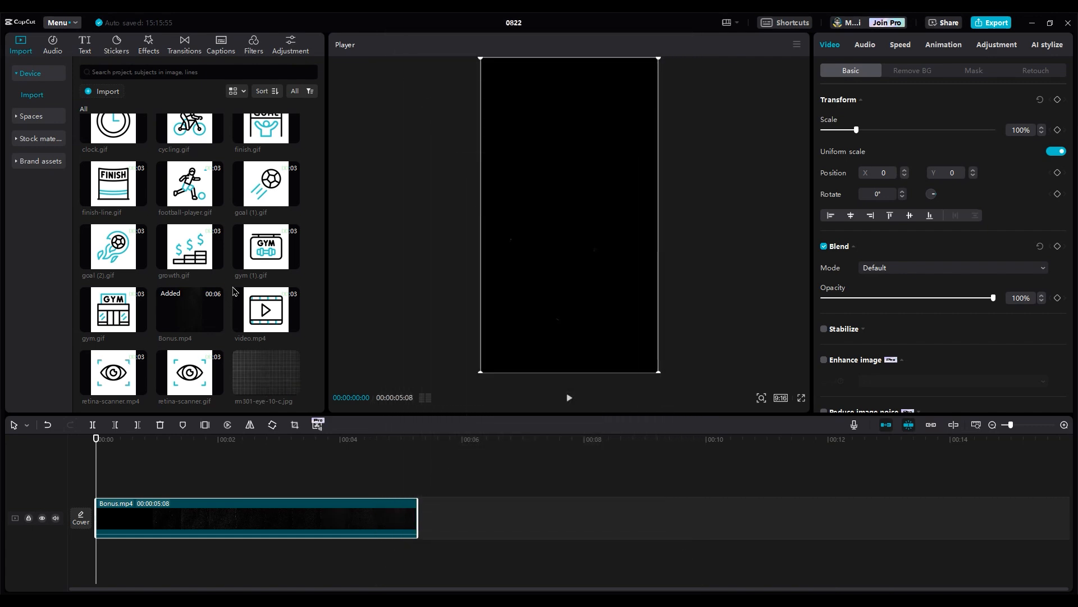
Place gym (1).gif on a track above Bonus.mp4 and move its Luma curve's black point across to the white end
{"action": "left_click_drag", "start_coordinate": [250, 266], "coordinate": [84, 485]}
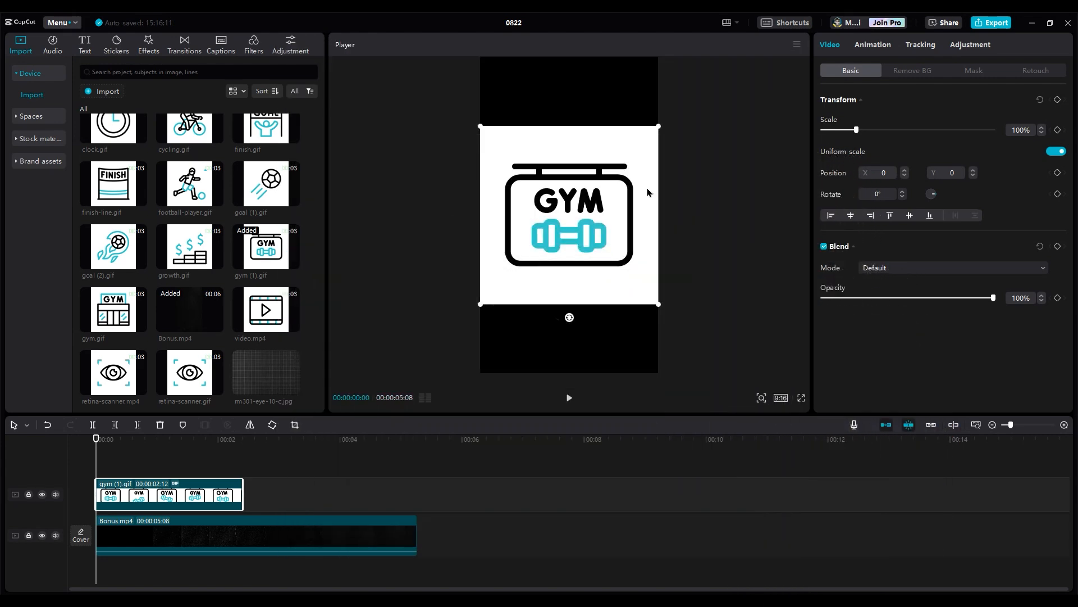
{"action": "left_click", "coordinate": [969, 46]}
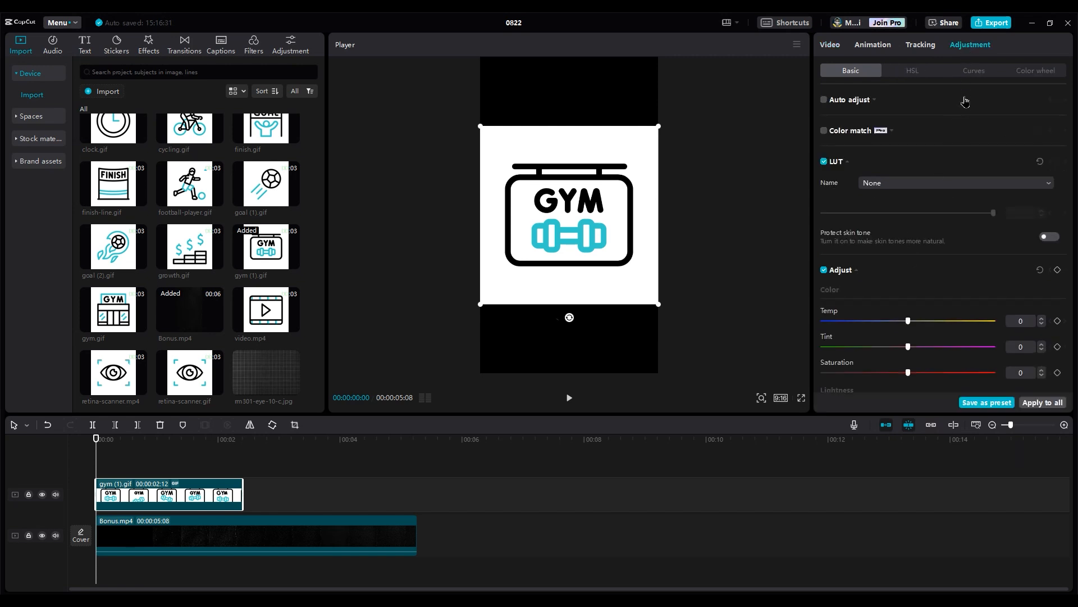
{"action": "left_click", "coordinate": [976, 71]}
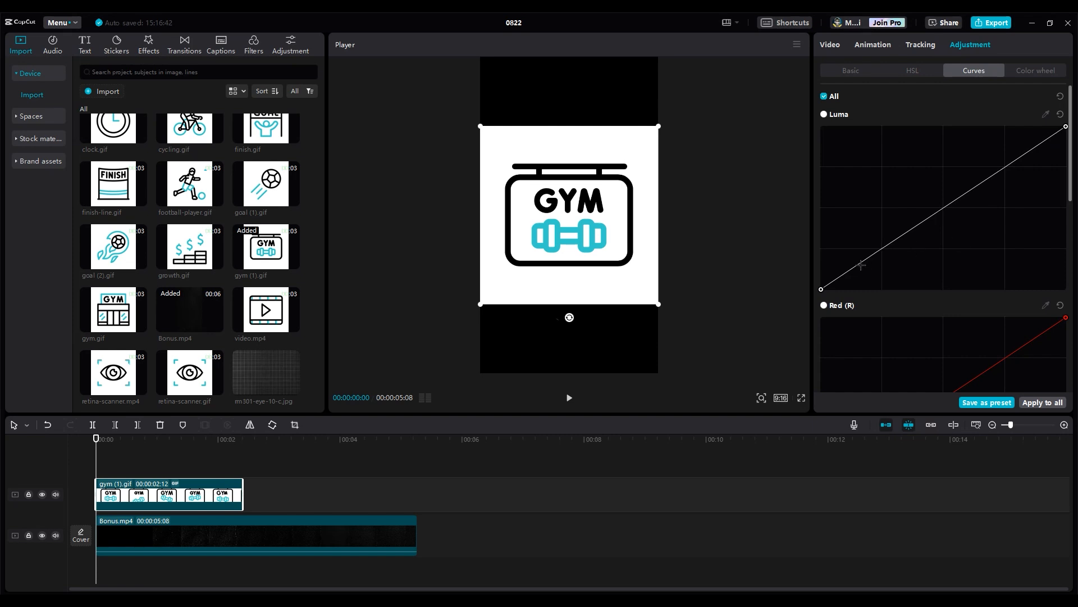
{"action": "left_click_drag", "start_coordinate": [822, 289], "coordinate": [1009, 335]}
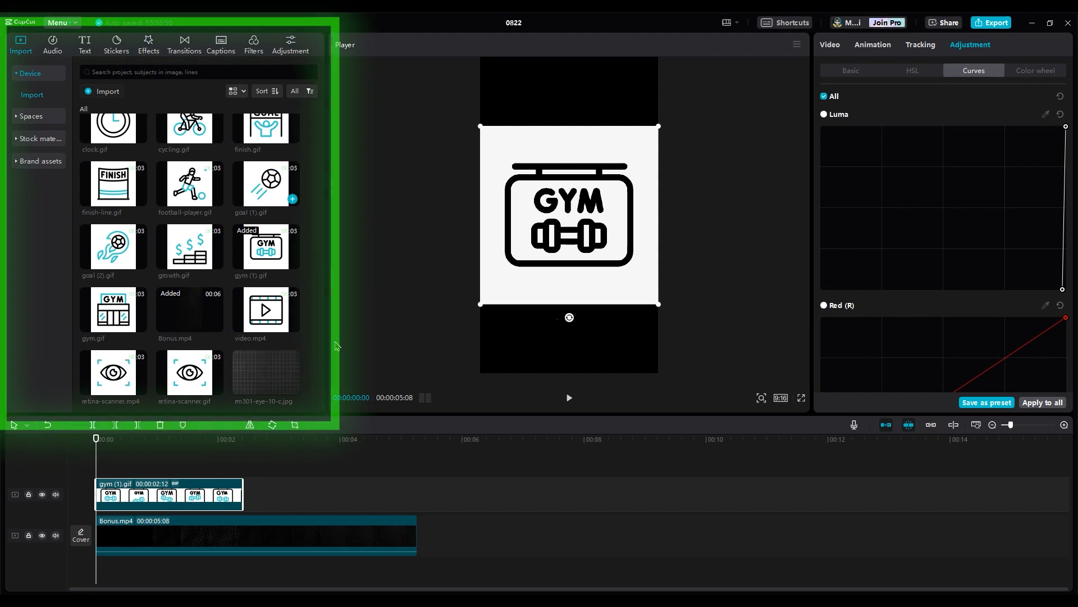
Apply the Negative filter from the Style category to the gym clip
{"action": "left_click", "coordinate": [251, 44]}
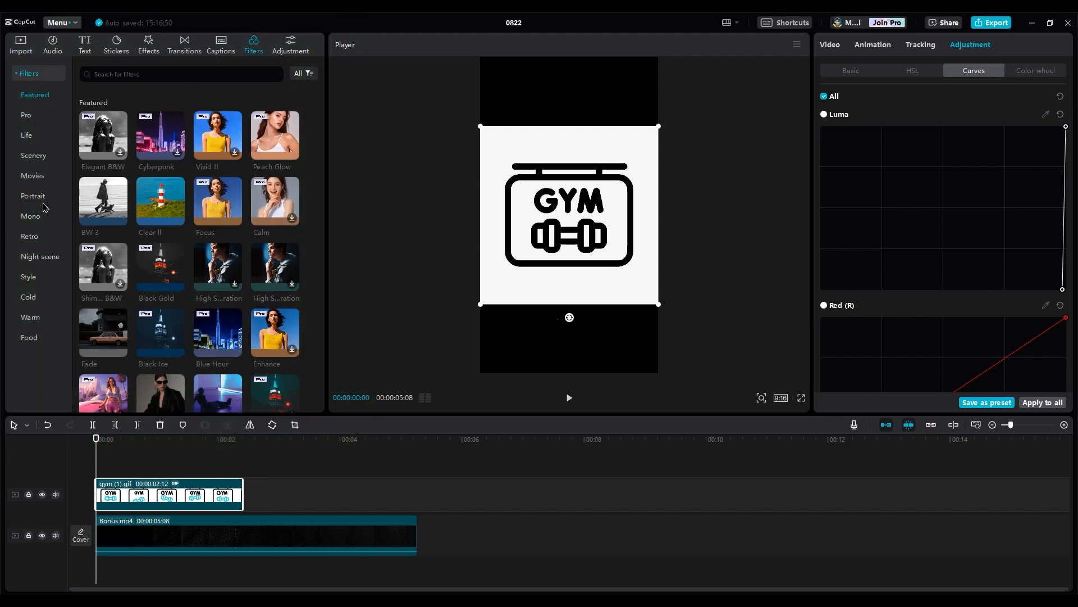
{"action": "left_click", "coordinate": [29, 277]}
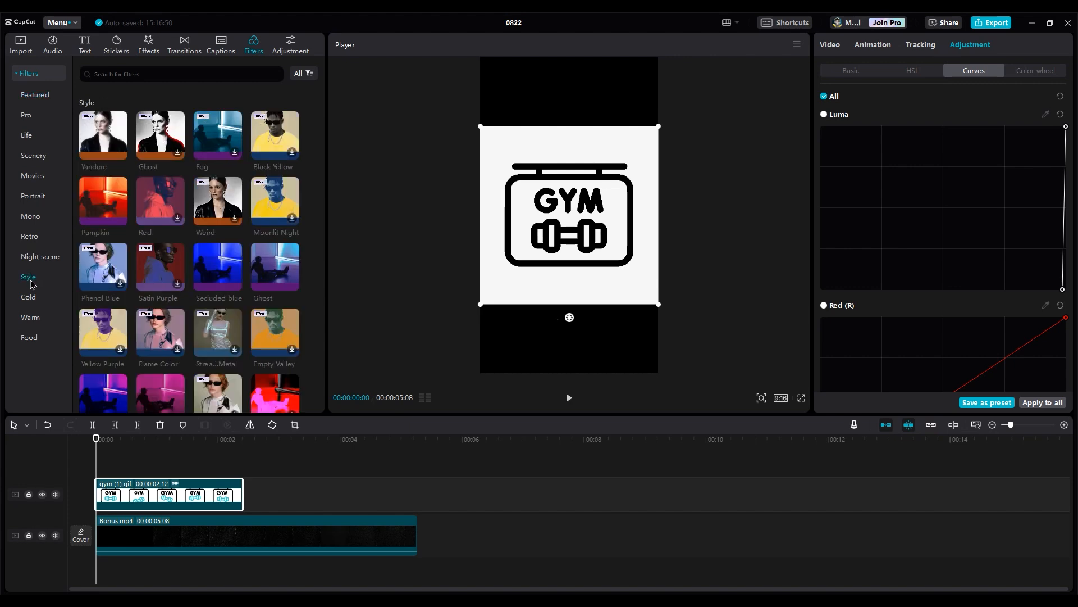
{"action": "scroll", "coordinate": [159, 219], "scroll_direction": "down", "scroll_amount": 4}
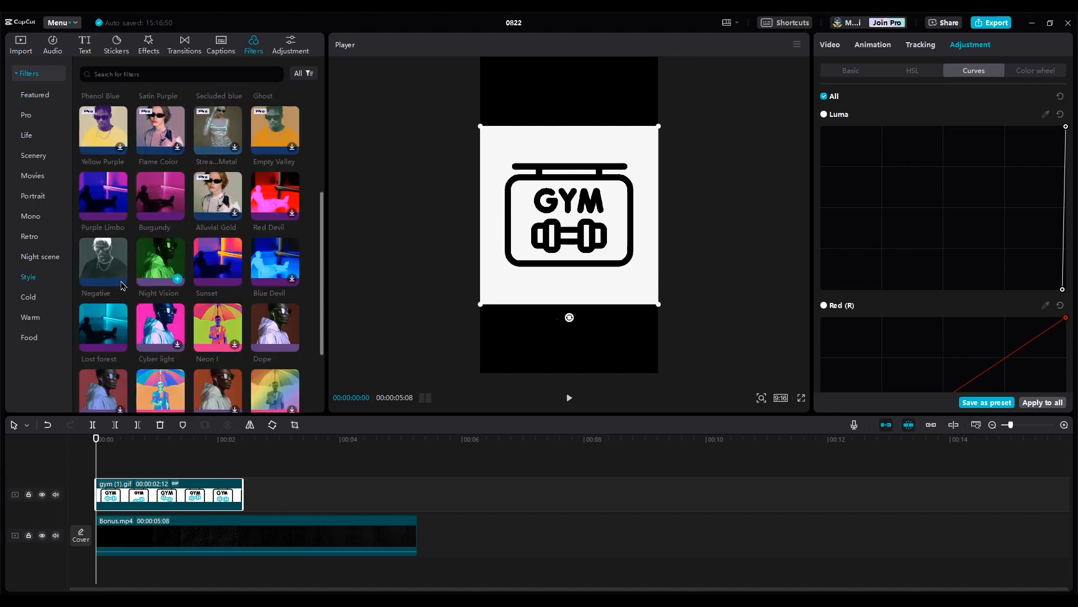
{"action": "left_click_drag", "start_coordinate": [104, 269], "coordinate": [107, 494]}
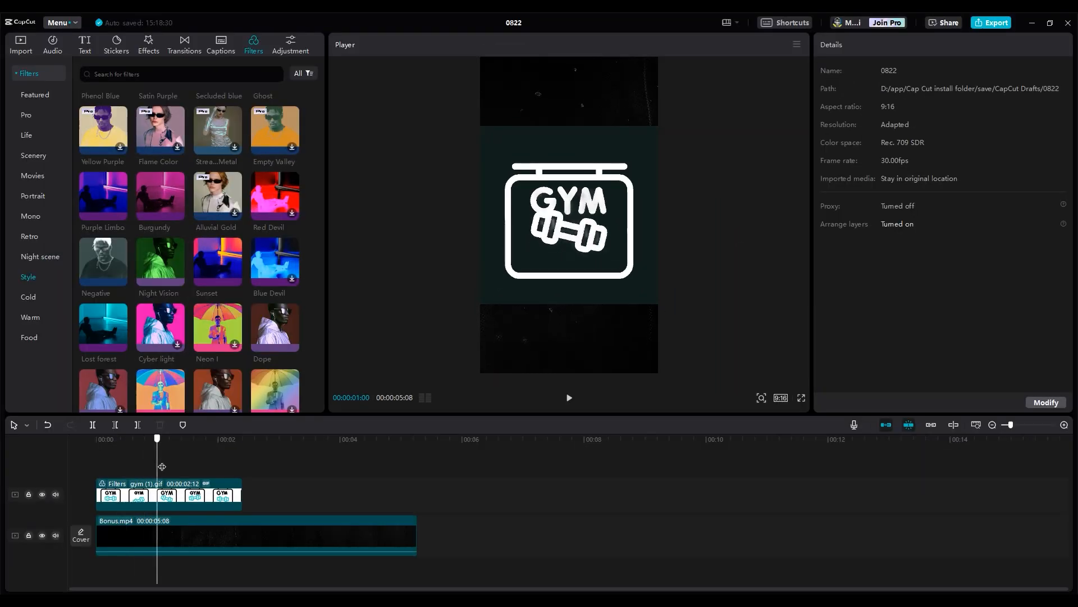
Set the gym clip's contrast to 50 in the basic colour adjustments
{"action": "left_click", "coordinate": [113, 487]}
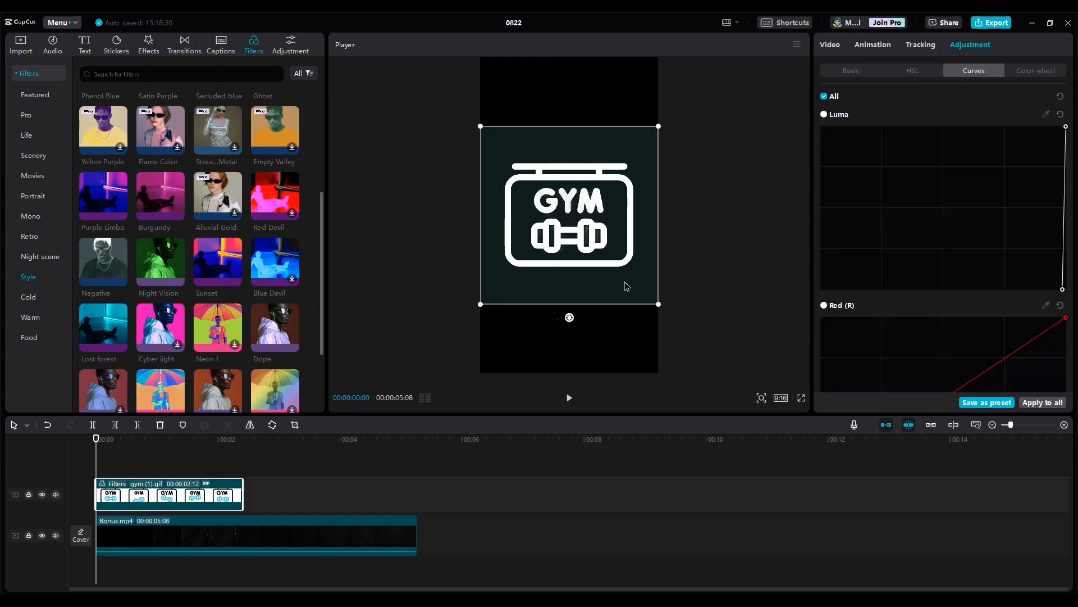
{"action": "left_click", "coordinate": [846, 72]}
{"action": "scroll", "coordinate": [894, 236], "scroll_direction": "down", "scroll_amount": 5}
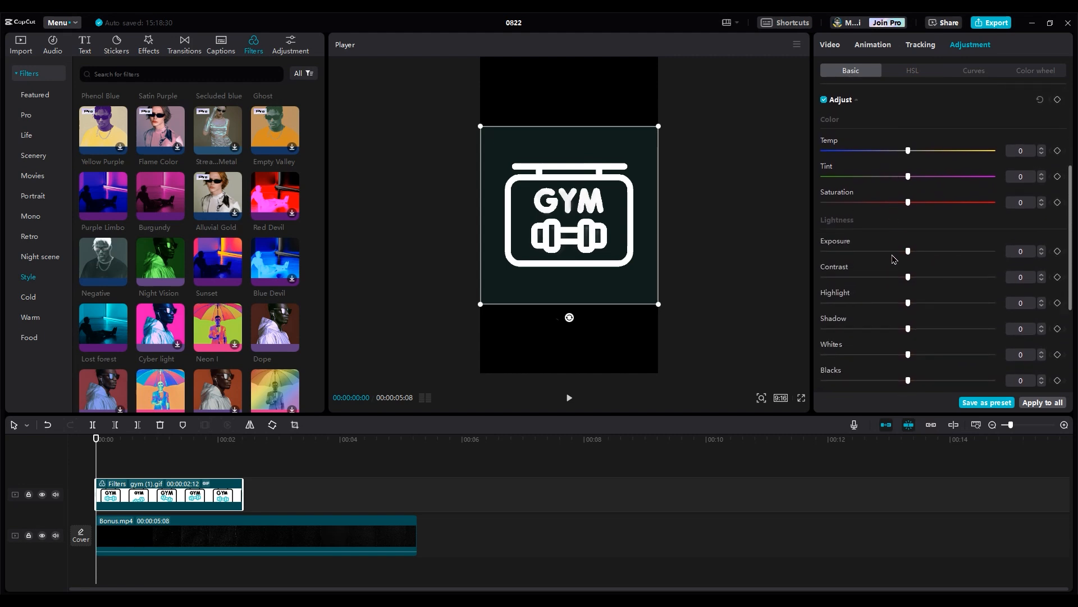
{"action": "left_click_drag", "start_coordinate": [920, 277], "coordinate": [1060, 281]}
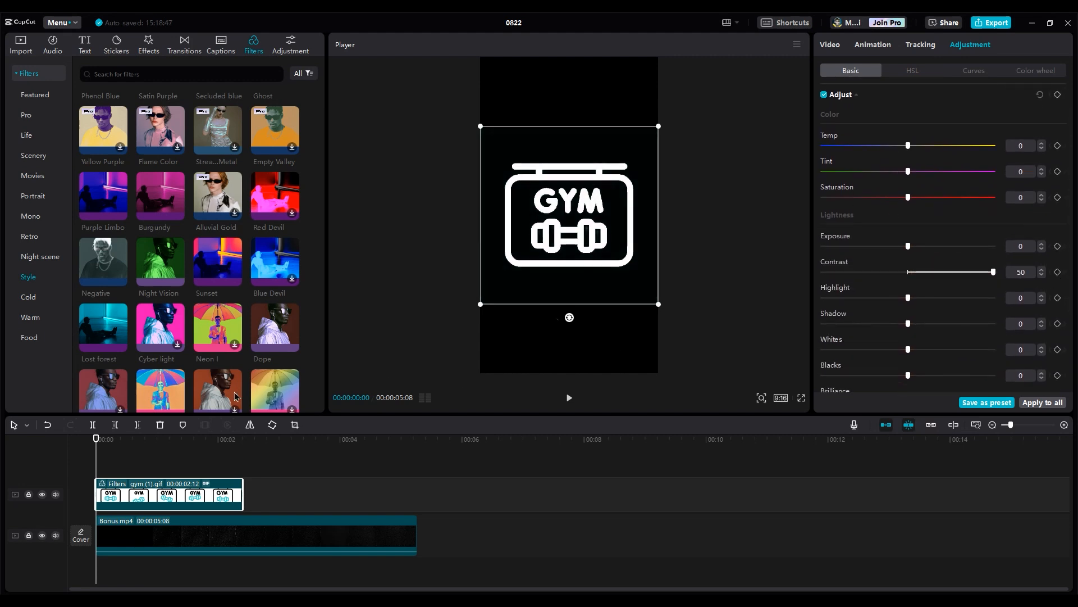
Scale the gym icon down to about 48% in the preview, keeping it centred
{"action": "left_click", "coordinate": [129, 459]}
{"action": "left_click_drag", "start_coordinate": [124, 435], "coordinate": [77, 451]}
{"action": "left_click", "coordinate": [616, 254]}
{"action": "left_click_drag", "start_coordinate": [657, 306], "coordinate": [612, 259]}
{"action": "left_click", "coordinate": [123, 464]}
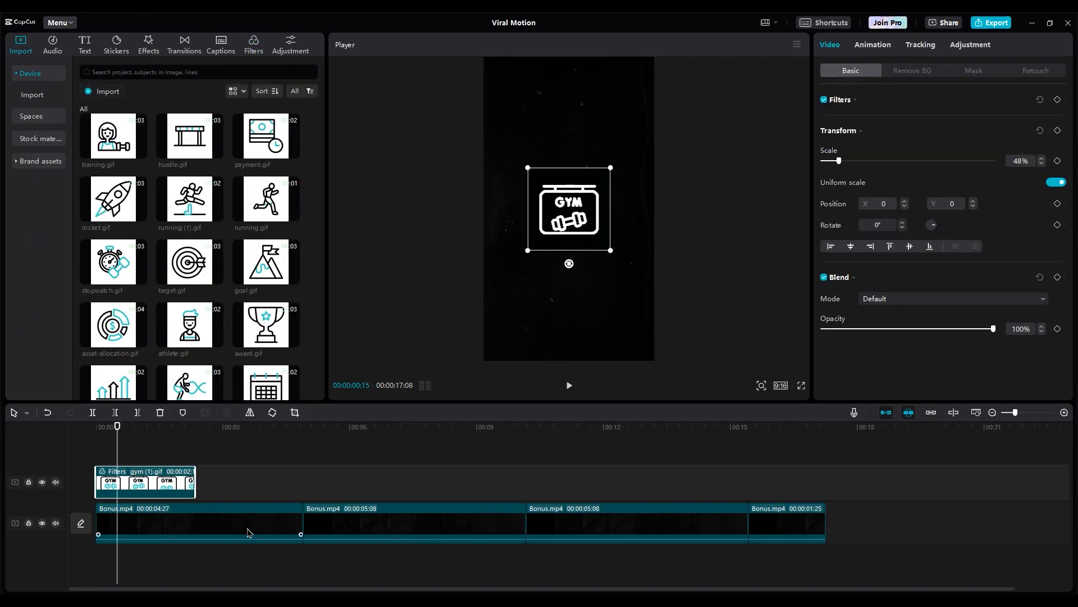
Duplicate the gym clip directly behind the original and replace the copy with clock.gif, using the original video effect
{"action": "left_click", "coordinate": [108, 574]}
{"action": "left_click", "coordinate": [125, 493]}
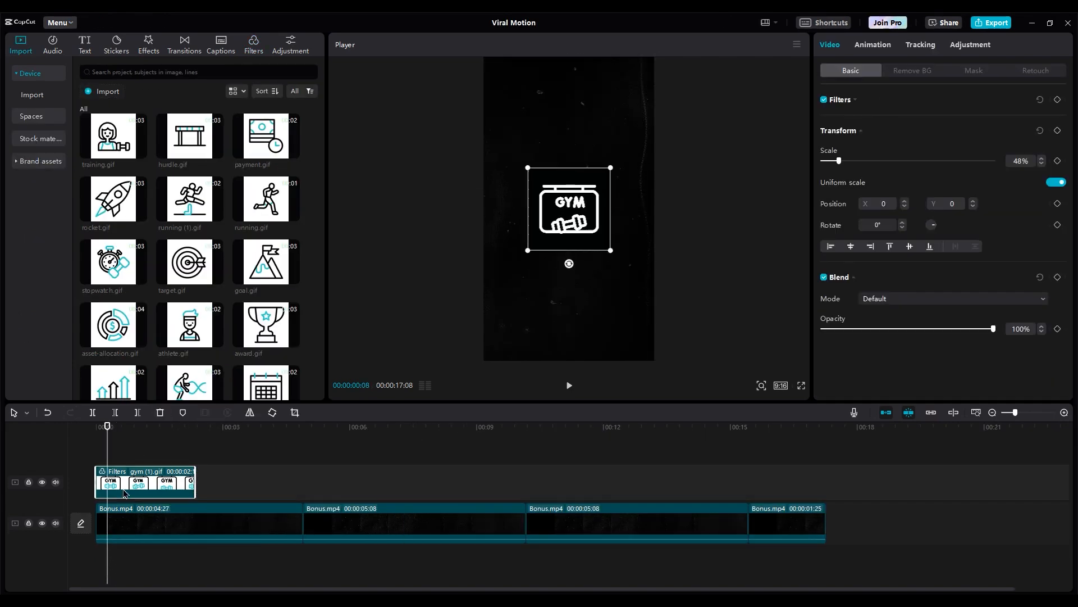
{"action": "left_click_drag", "start_coordinate": [132, 487], "coordinate": [241, 488]}
{"action": "scroll", "coordinate": [190, 259], "scroll_direction": "down", "scroll_amount": 5}
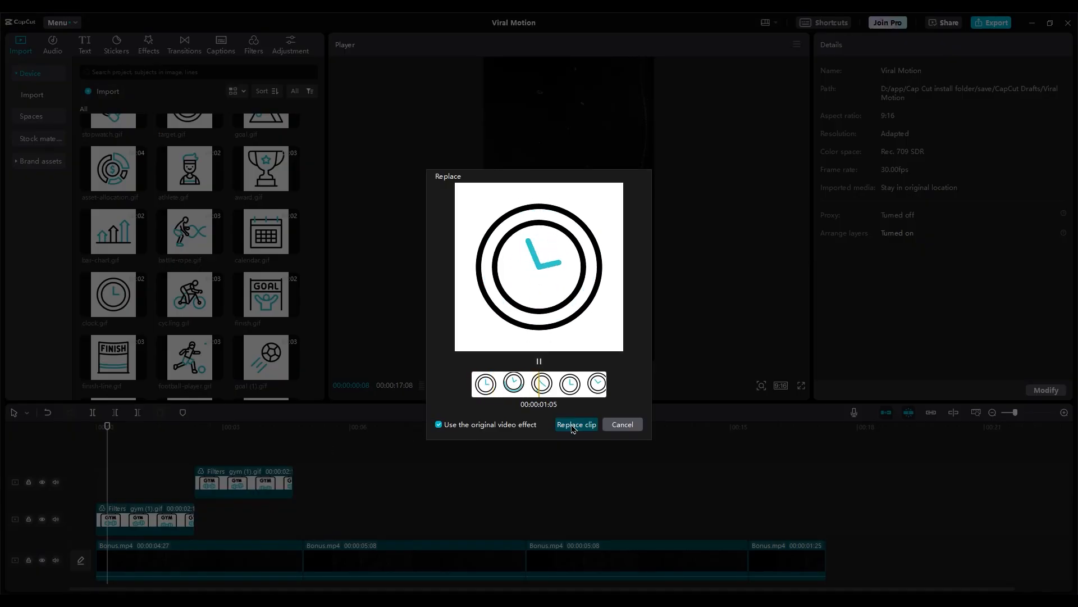
{"action": "left_click", "coordinate": [563, 423]}
Duplicate the clock clip directly behind itself and replace the copy with cycling.gif, using the original video effect
{"action": "left_click_drag", "start_coordinate": [228, 431], "coordinate": [277, 438]}
{"action": "left_click", "coordinate": [249, 482]}
{"action": "left_click_drag", "start_coordinate": [250, 484], "coordinate": [352, 510]}
{"action": "scroll", "coordinate": [236, 345], "scroll_direction": "down", "scroll_amount": 2}
{"action": "left_click_drag", "start_coordinate": [190, 206], "coordinate": [342, 514]}
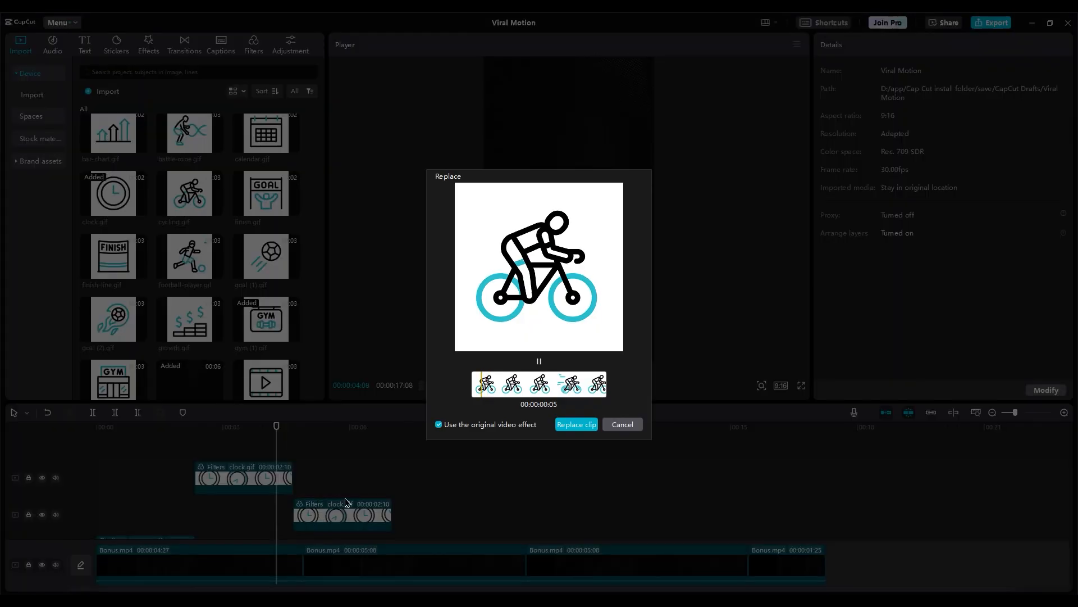
{"action": "left_click", "coordinate": [575, 423]}
Set the clock clip's blend mode to Screen, comparing the icon's background full screen before and after
{"action": "left_click", "coordinate": [352, 446]}
{"action": "left_click_drag", "start_coordinate": [350, 449], "coordinate": [273, 452]}
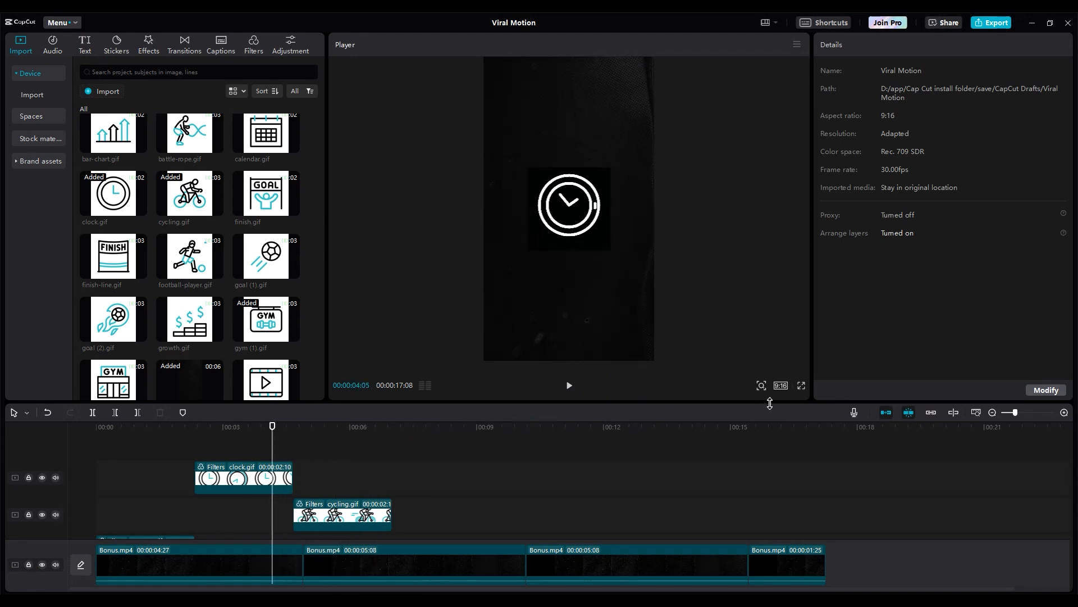
{"action": "left_click", "coordinate": [802, 386]}
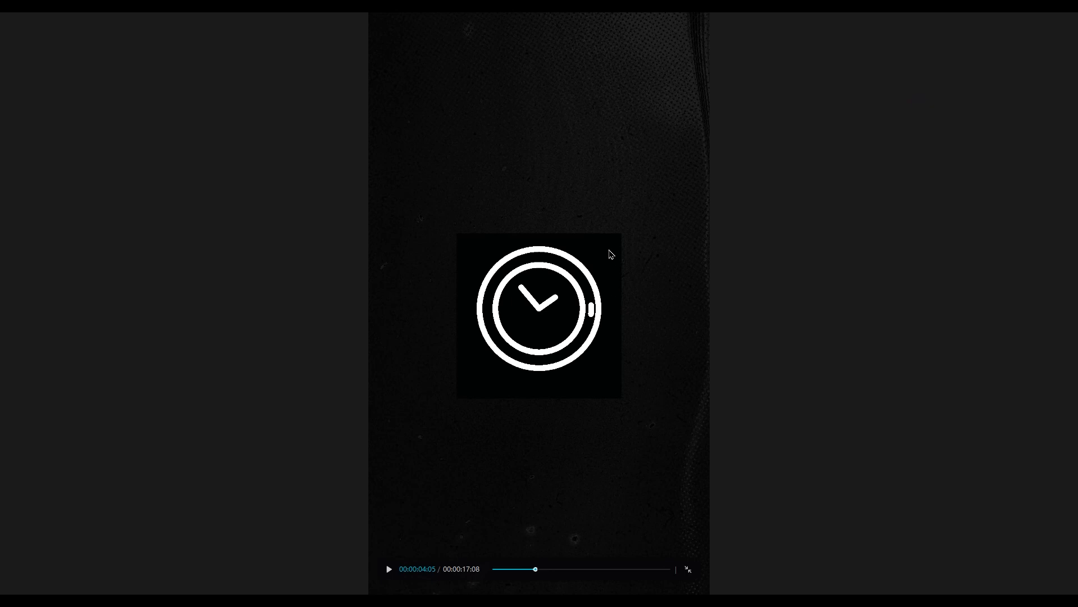
{"action": "key", "text": "Escape"}
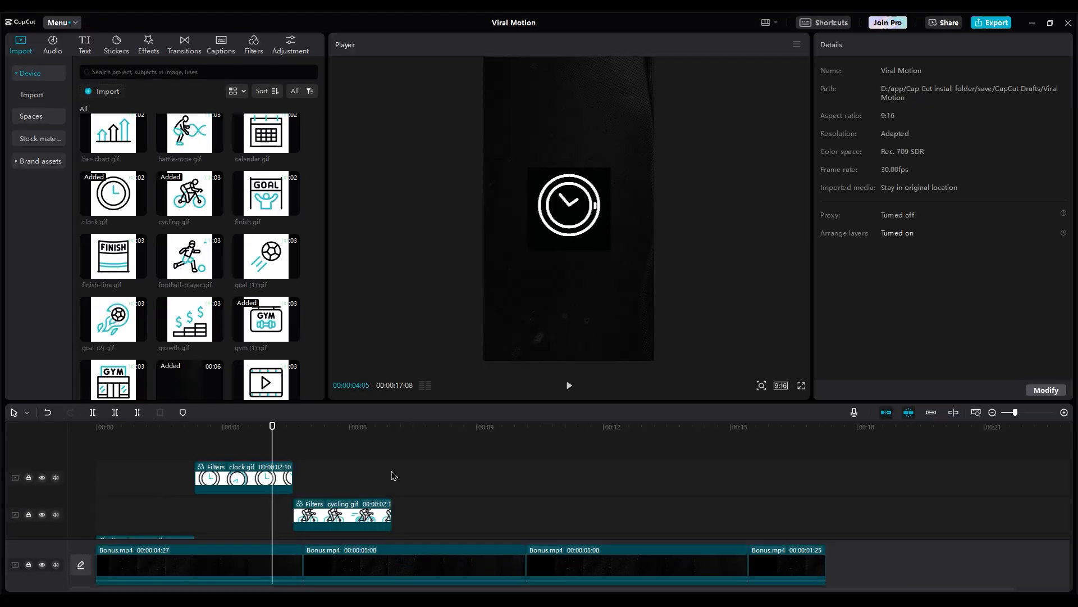
{"action": "left_click", "coordinate": [269, 477]}
{"action": "left_click", "coordinate": [931, 304]}
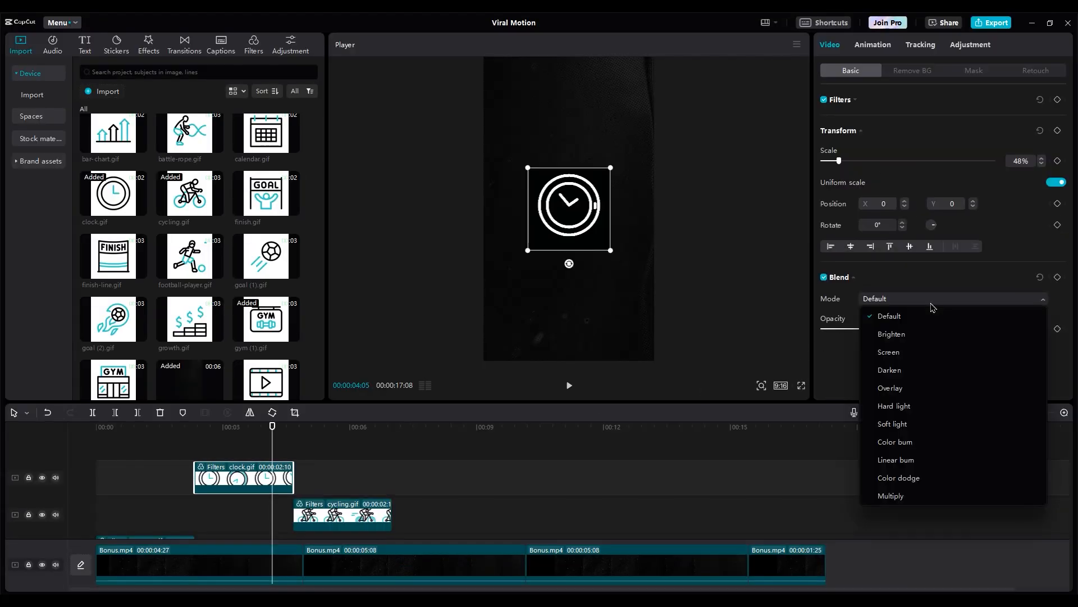
{"action": "left_click", "coordinate": [898, 353]}
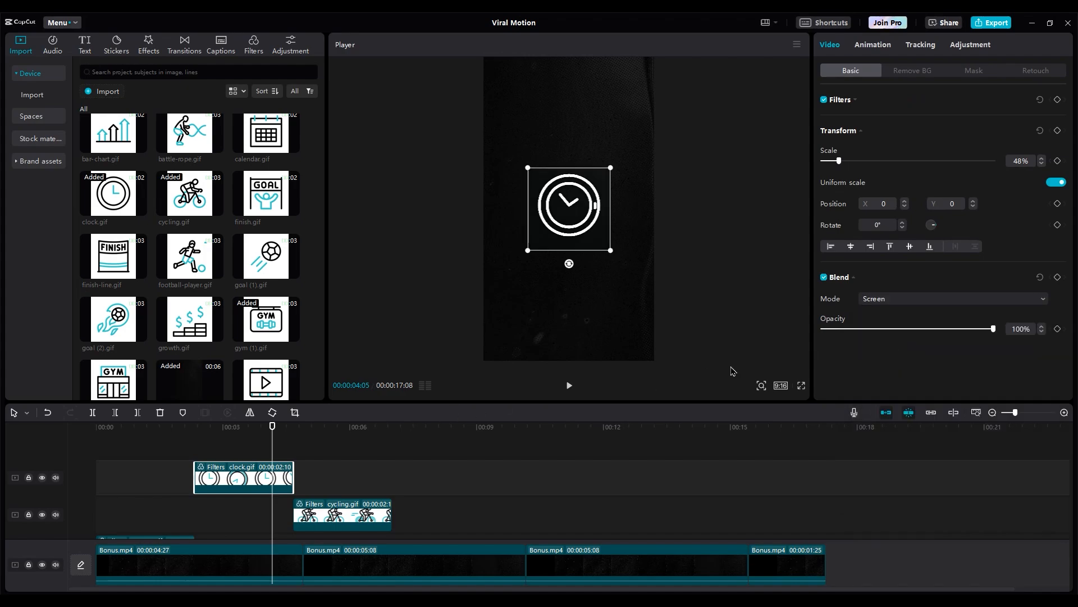
{"action": "left_click", "coordinate": [801, 387]}
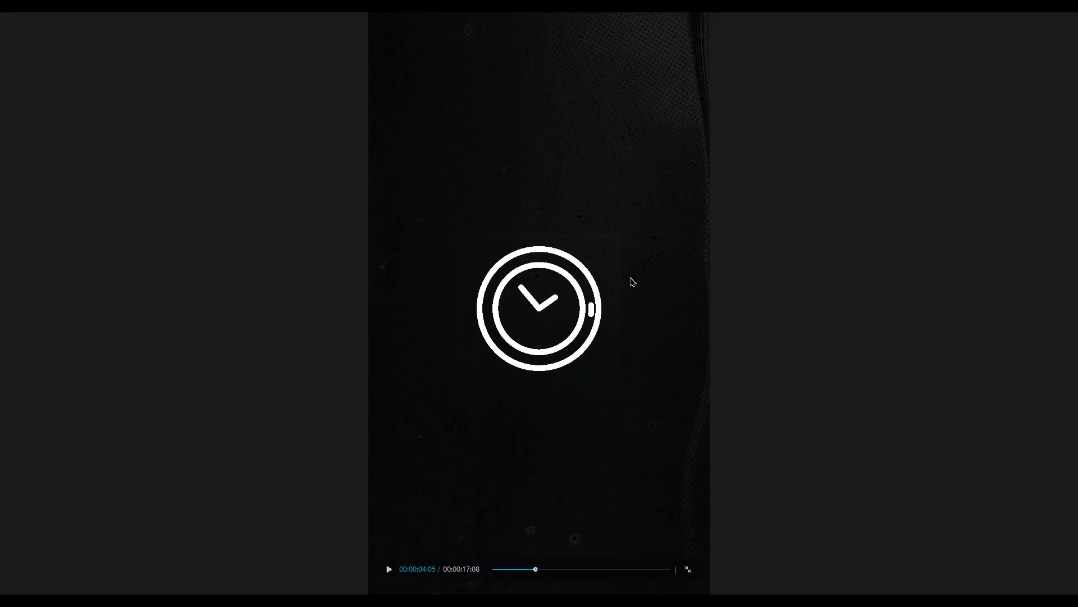
{"action": "key", "text": "Escape"}
Set the blend mode of the gym and cycling clips to Brighten
{"action": "left_click", "coordinate": [859, 299]}
{"action": "left_click", "coordinate": [861, 350]}
{"action": "scroll", "coordinate": [189, 344], "scroll_direction": "down", "scroll_amount": 2}
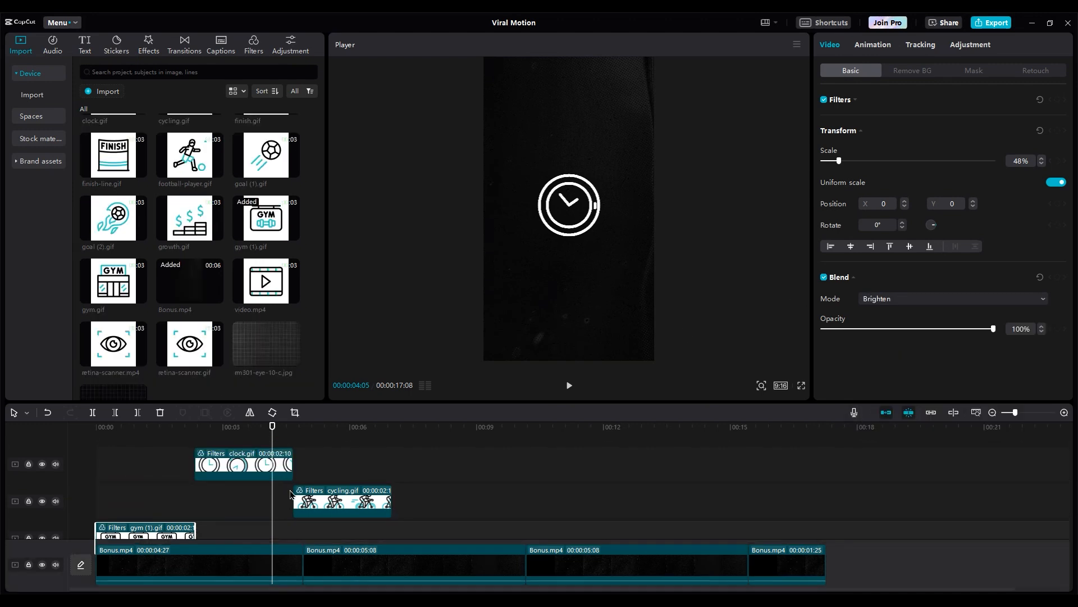
Duplicate the cycling clip directly behind itself and replace the copy with football-player.gif
{"action": "scroll", "coordinate": [292, 494], "scroll_direction": "down", "scroll_amount": 1}
{"action": "left_click_drag", "start_coordinate": [359, 496], "coordinate": [456, 463]}
{"action": "left_click", "coordinate": [422, 428]}
{"action": "scroll", "coordinate": [180, 322], "scroll_direction": "down", "scroll_amount": 2}
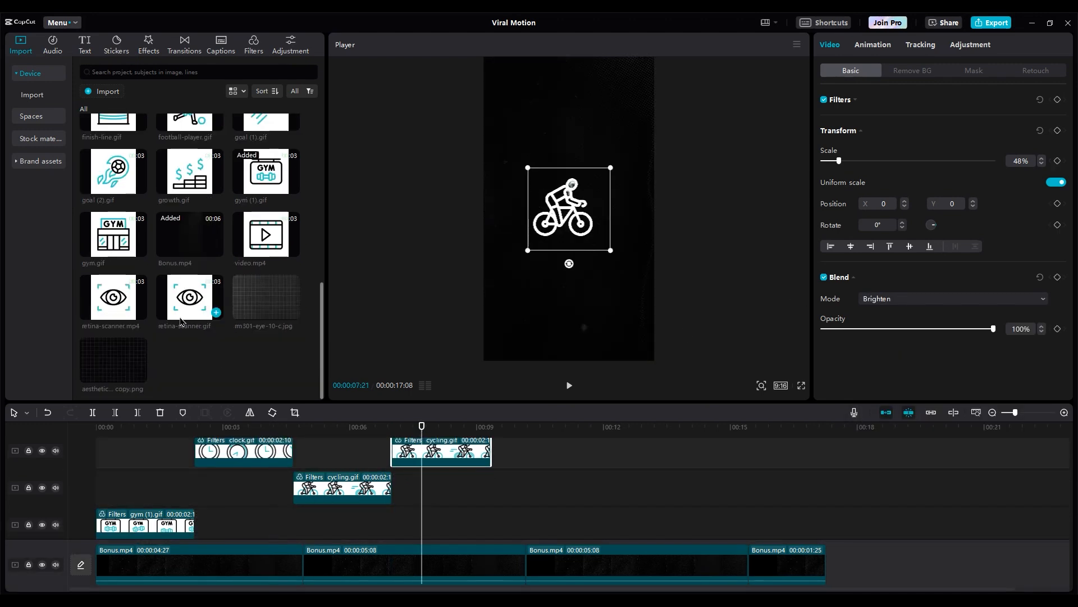
{"action": "scroll", "coordinate": [180, 322], "scroll_direction": "up", "scroll_amount": 2}
{"action": "left_click_drag", "start_coordinate": [193, 271], "coordinate": [426, 450]}
{"action": "left_click", "coordinate": [584, 423]}
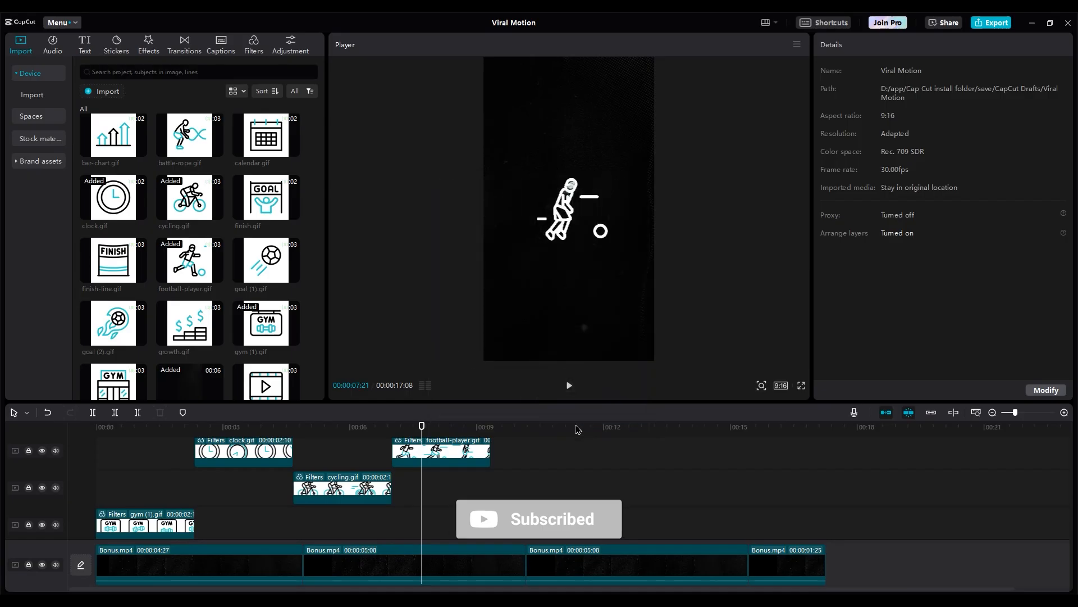
Undo the football-player replacement and replace the copied cycling clip with running.gif instead, using the original video effect
{"action": "key", "text": "ctrl+z"}
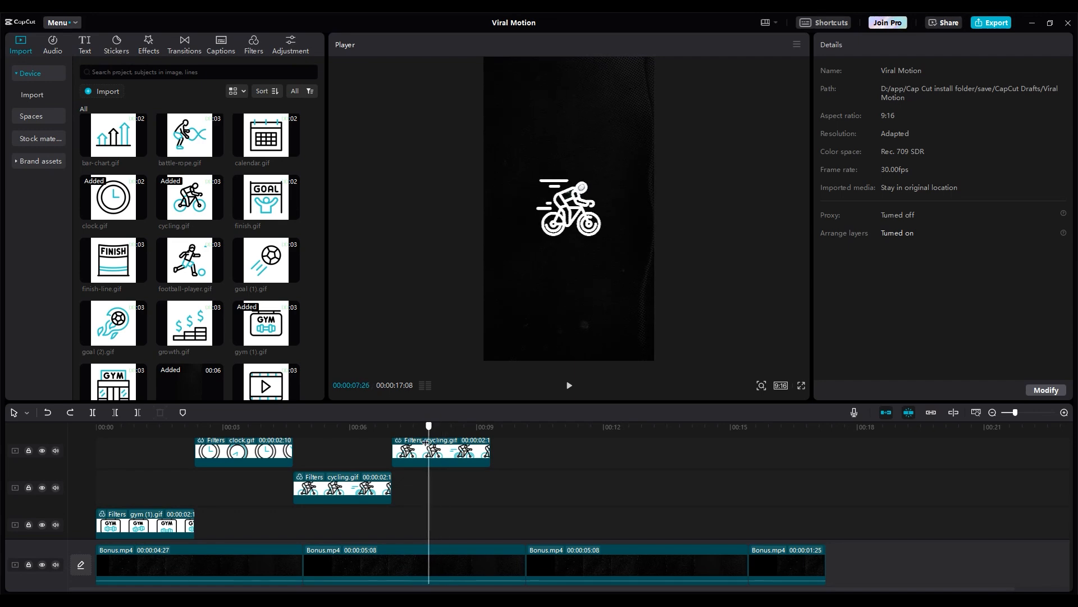
{"action": "left_click", "coordinate": [424, 457]}
{"action": "scroll", "coordinate": [212, 298], "scroll_direction": "up", "scroll_amount": 1}
{"action": "scroll", "coordinate": [211, 297], "scroll_direction": "up", "scroll_amount": 3}
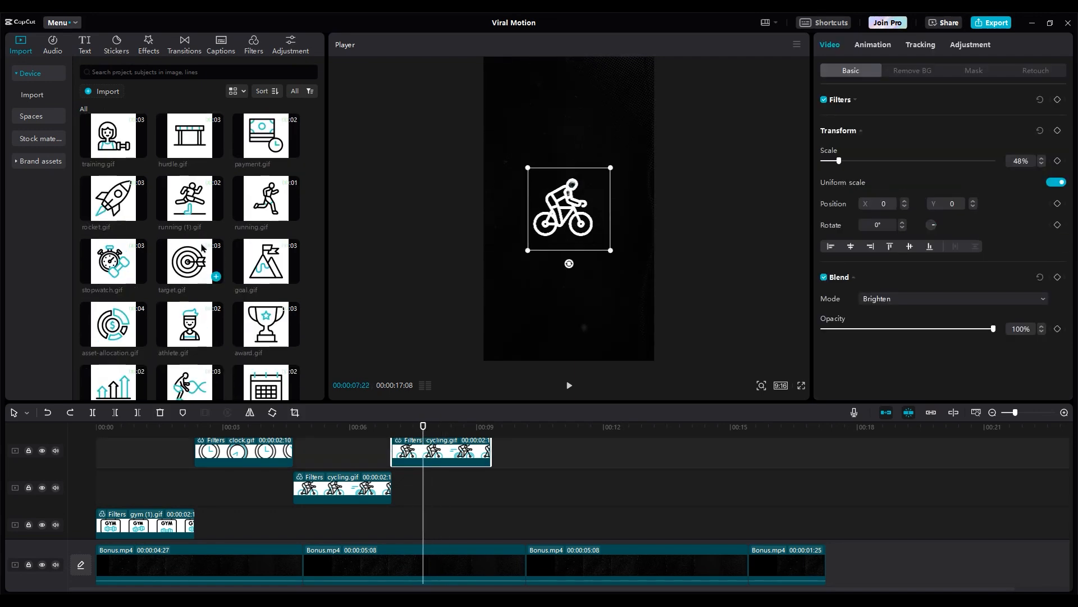
{"action": "left_click_drag", "start_coordinate": [266, 198], "coordinate": [441, 453]}
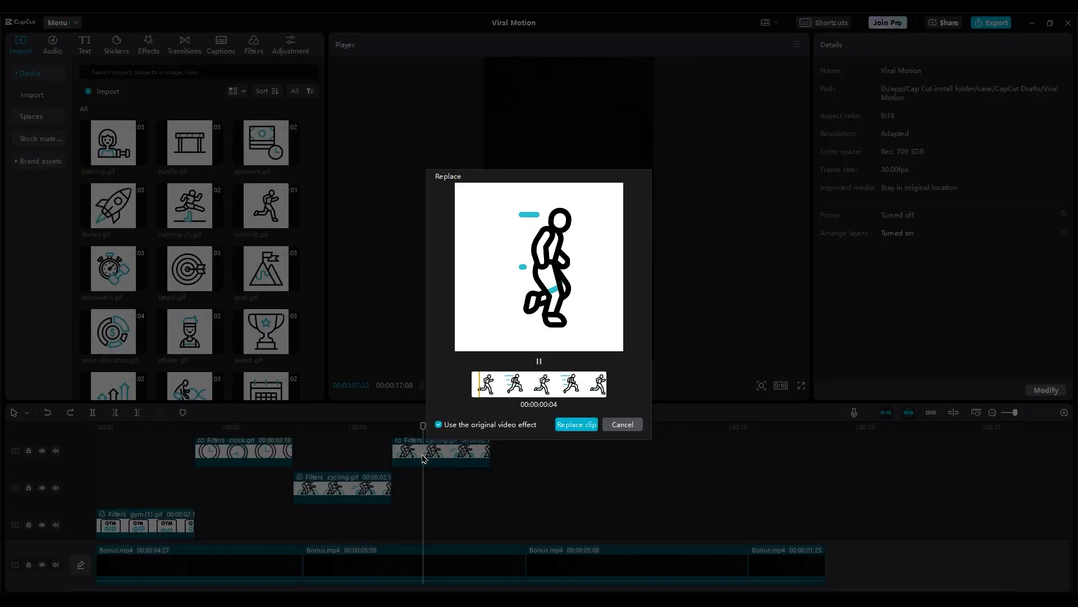
{"action": "left_click", "coordinate": [571, 424]}
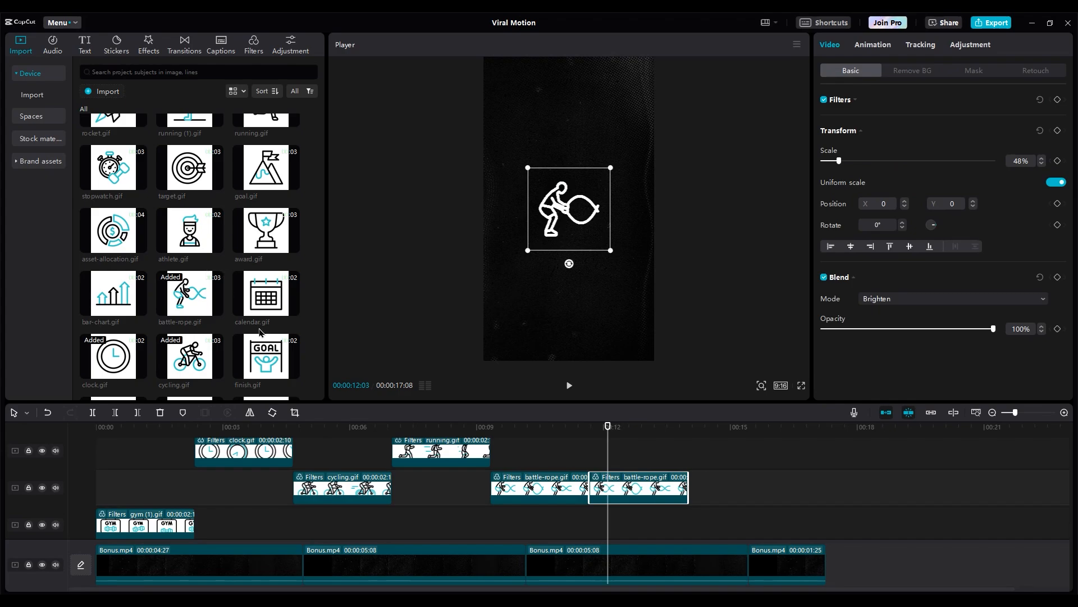
Replace the last battle-rope clip with finish.gif, using the original video effect, and duplicate the finish clip directly behind itself
{"action": "left_click_drag", "start_coordinate": [264, 351], "coordinate": [640, 491]}
{"action": "left_click", "coordinate": [573, 423]}
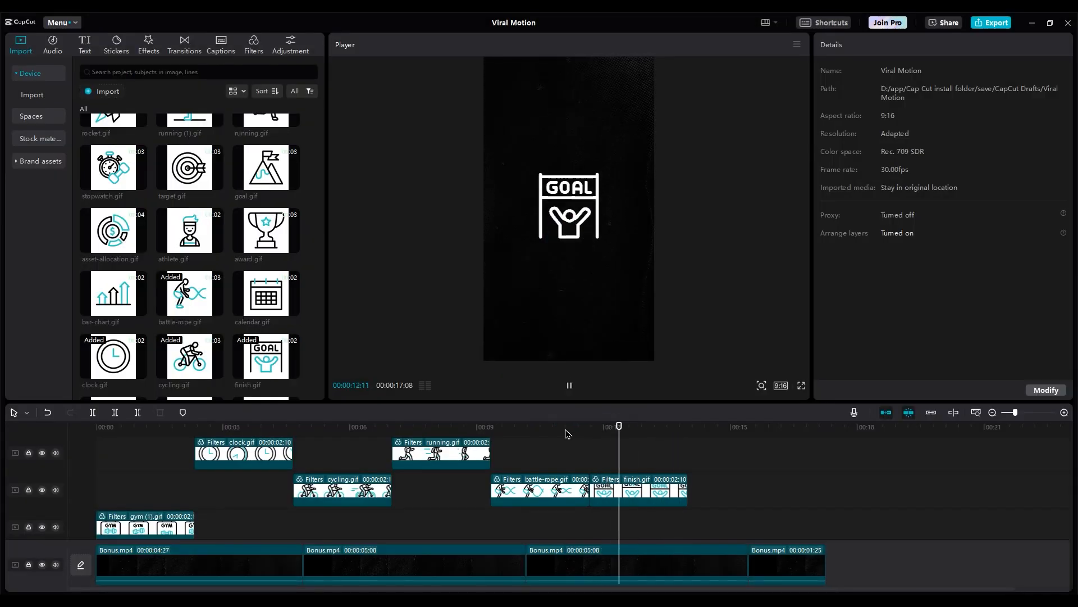
{"action": "left_click", "coordinate": [685, 486]}
{"action": "left_click_drag", "start_coordinate": [665, 487], "coordinate": [764, 497]}
Replace the copied finish clip with rocket.gif, using the original video effect, and play it back
{"action": "left_click", "coordinate": [717, 428]}
{"action": "scroll", "coordinate": [215, 276], "scroll_direction": "down", "scroll_amount": 3}
{"action": "scroll", "coordinate": [214, 277], "scroll_direction": "up", "scroll_amount": 4}
{"action": "left_click_drag", "start_coordinate": [114, 155], "coordinate": [736, 492]}
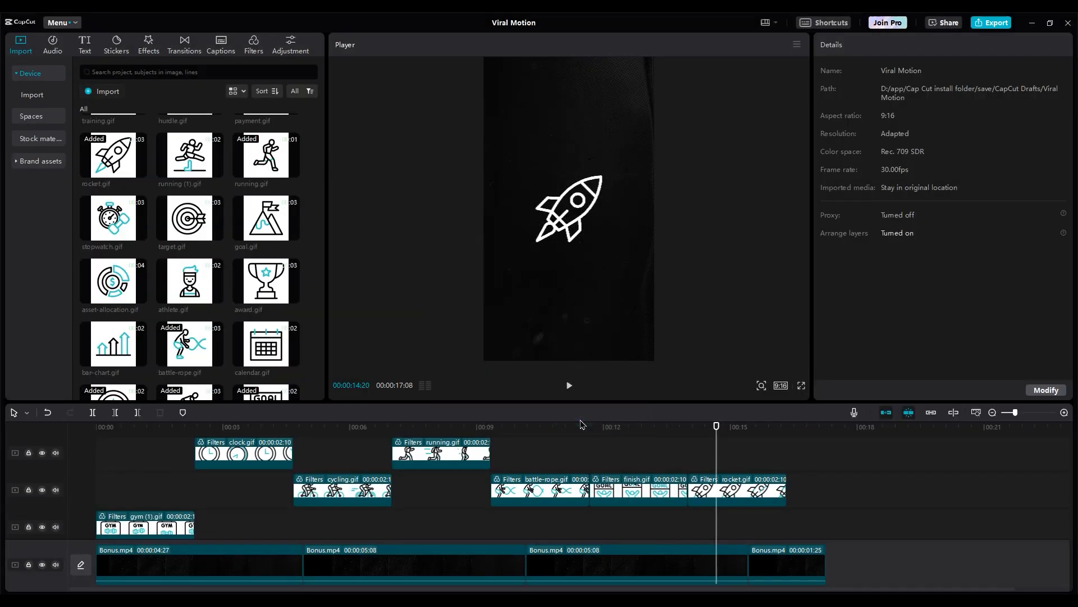
{"action": "key", "text": "space"}
{"action": "key", "text": "space"}
Extend the rocket clip to a duration of 00:00:03:08 so it ends together with the background video
{"action": "left_click", "coordinate": [703, 434]}
{"action": "left_click_drag", "start_coordinate": [699, 437], "coordinate": [735, 444]}
{"action": "left_click", "coordinate": [759, 431]}
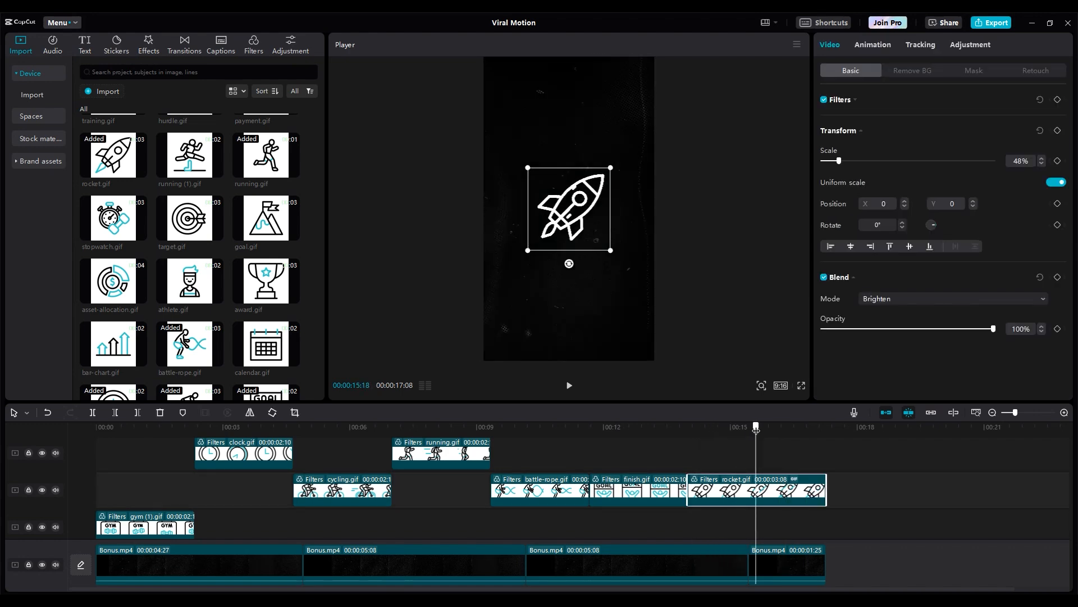
Keyframe the rocket at 00:00:14:00 outside the frame's lower-left corner, at X -1596, Y -2420 and rotation -3°
{"action": "left_click_drag", "start_coordinate": [759, 430], "coordinate": [750, 426]}
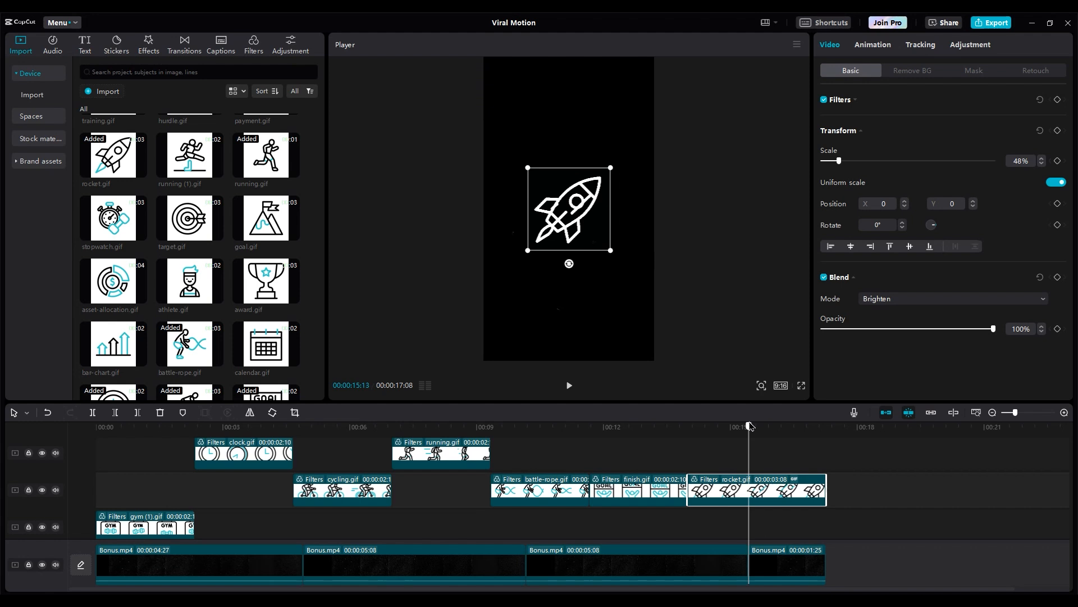
{"action": "left_click_drag", "start_coordinate": [581, 203], "coordinate": [479, 372]}
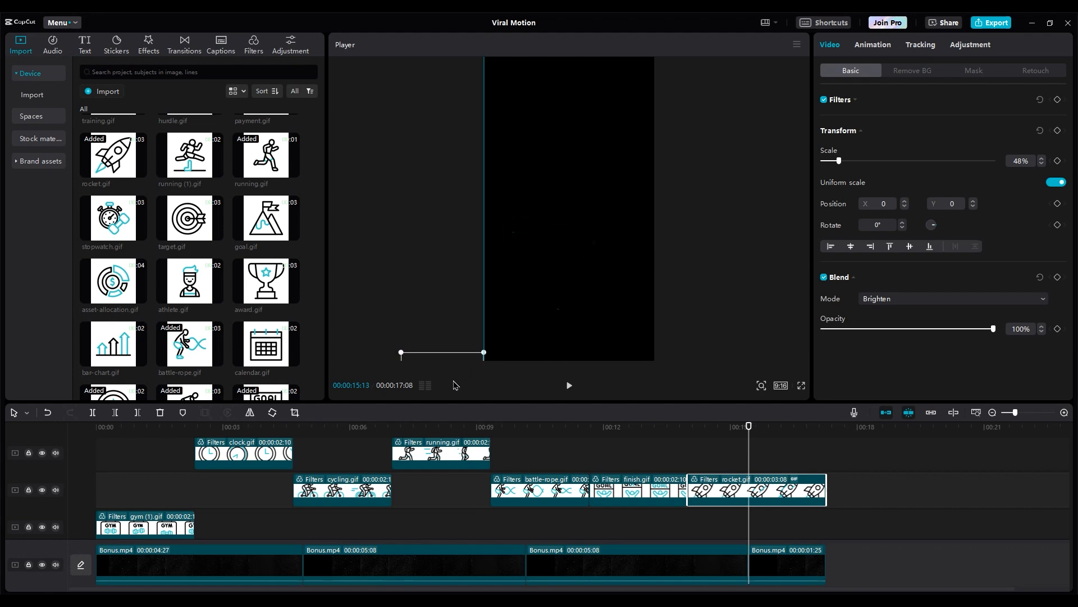
{"action": "left_click", "coordinate": [700, 428]}
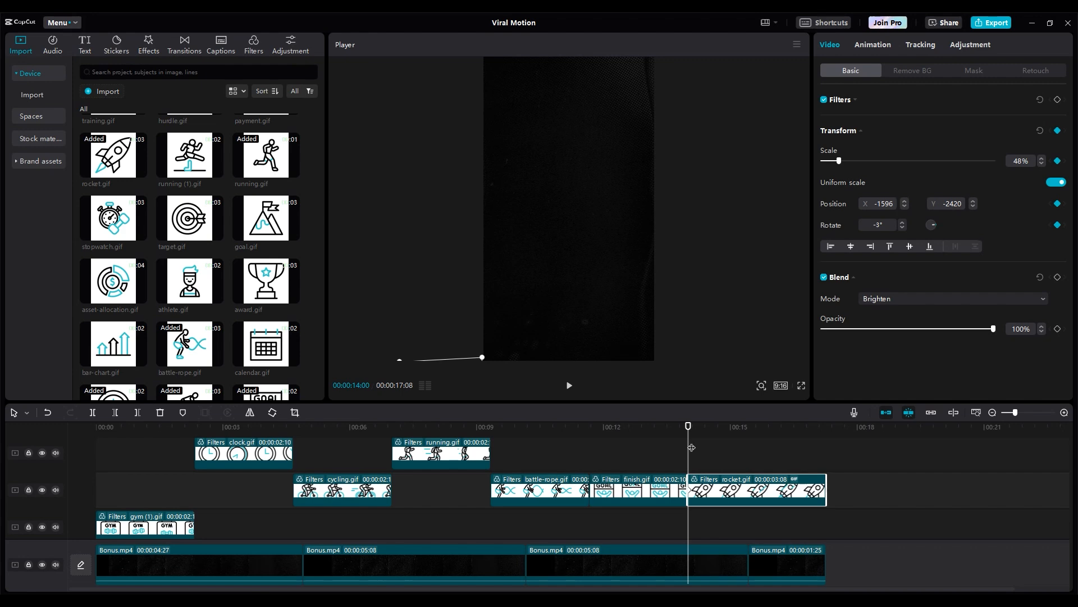
Keyframe the rocket near the clip's end outside the frame's upper-right corner, at X 1459, Y 2513 and rotation -10°, and play the flight
{"action": "left_click_drag", "start_coordinate": [695, 426], "coordinate": [756, 430]}
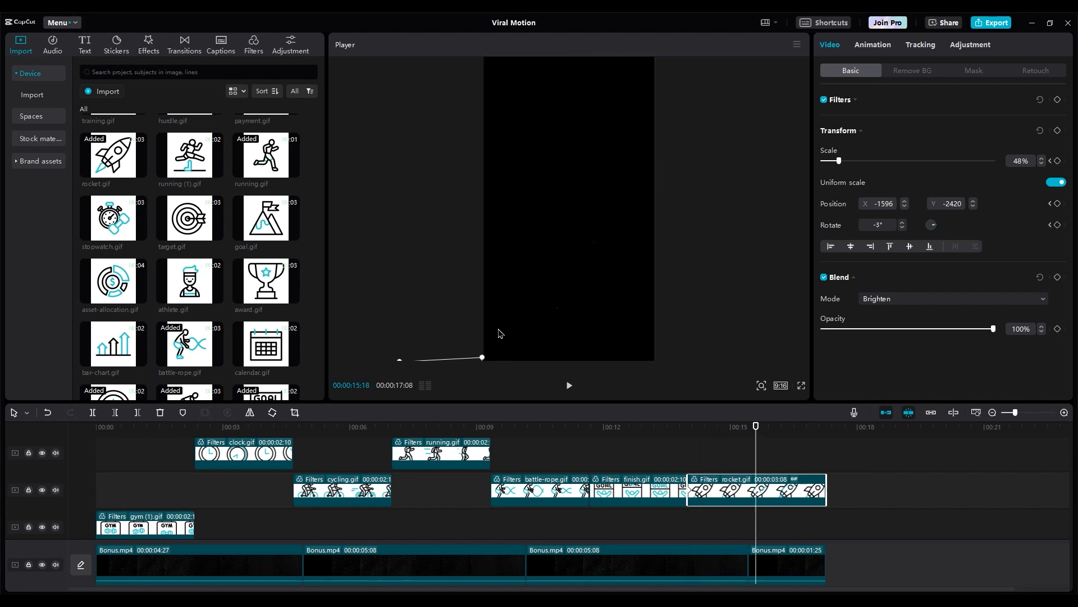
{"action": "left_click_drag", "start_coordinate": [485, 345], "coordinate": [653, 87]}
{"action": "left_click", "coordinate": [696, 428]}
{"action": "key", "text": "space"}
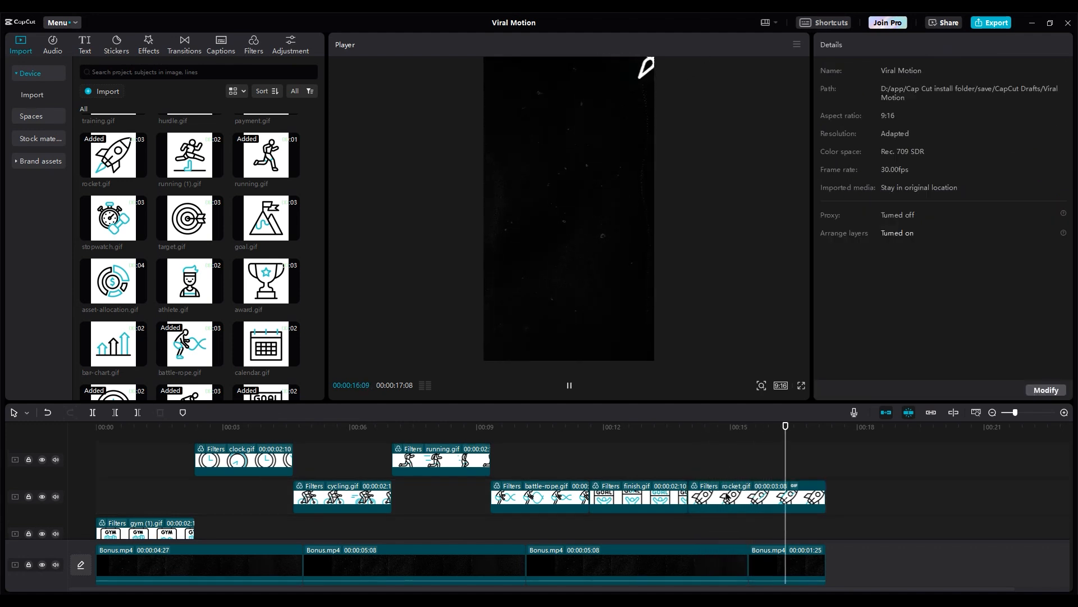
{"action": "left_click", "coordinate": [694, 431]}
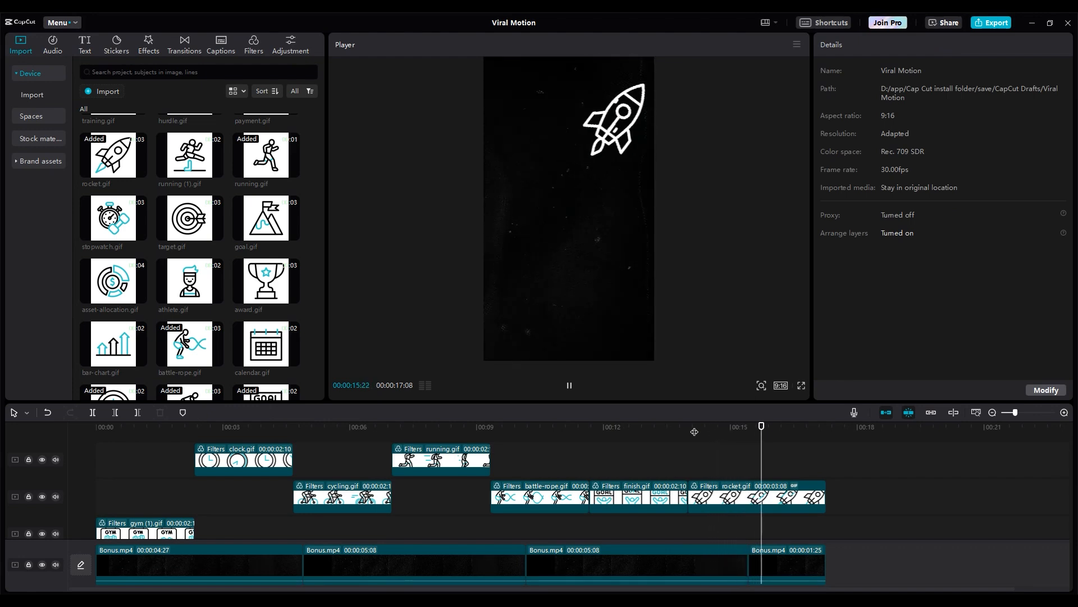
{"action": "key", "text": "space"}
Show the keyframe animation of the rocket clip in the timeline
{"action": "scroll", "coordinate": [724, 480], "scroll_direction": "down", "scroll_amount": 1}
{"action": "left_click", "coordinate": [730, 466]}
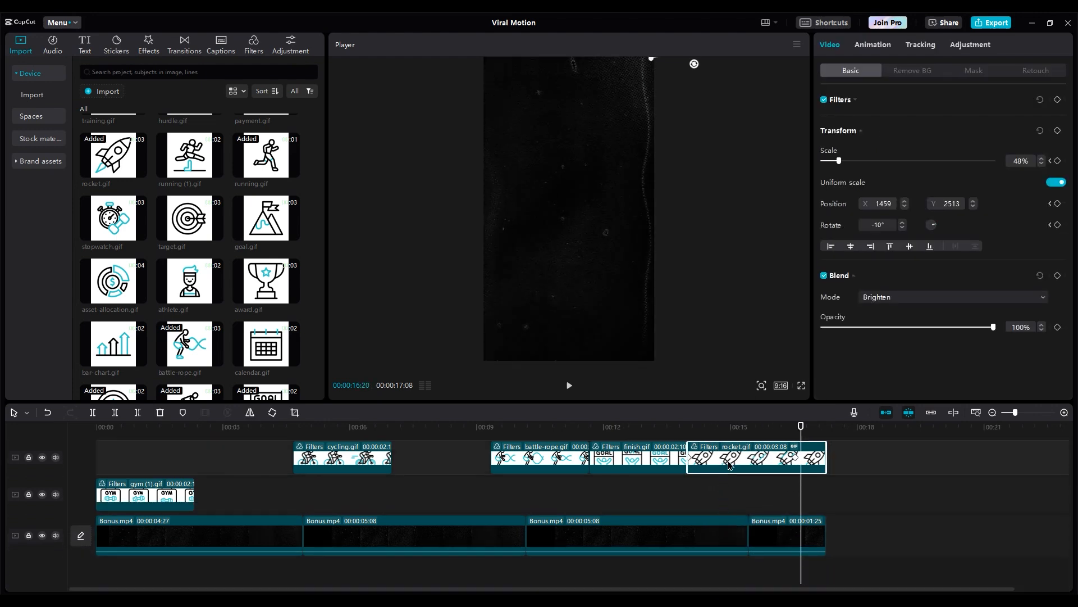
{"action": "right_click", "coordinate": [728, 464]}
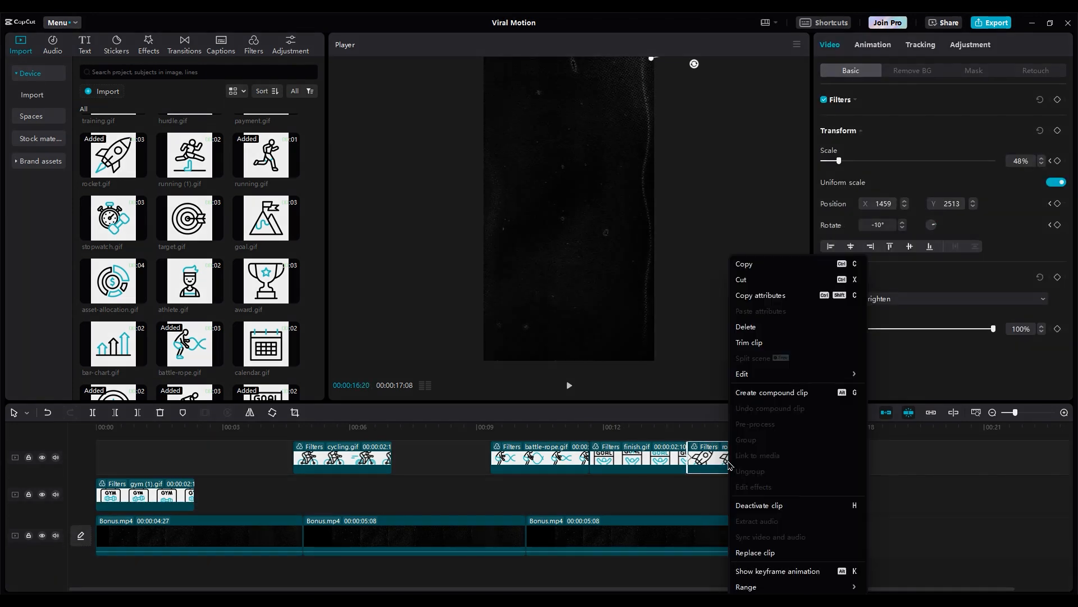
{"action": "left_click", "coordinate": [780, 571]}
{"action": "scroll", "coordinate": [805, 470], "scroll_direction": "up", "scroll_amount": 3}
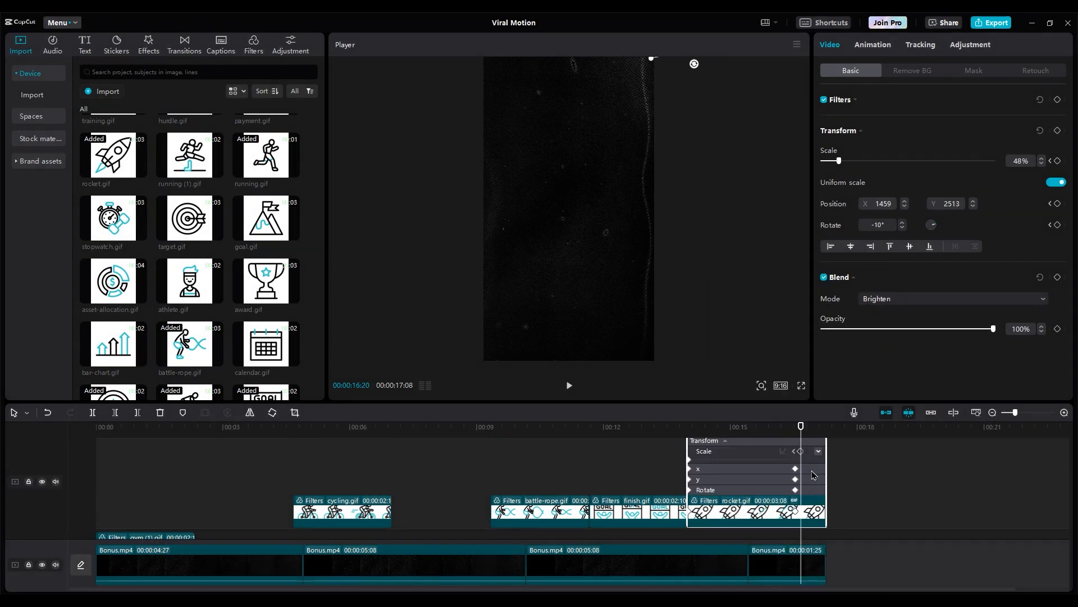
Apply a curve preset to the rocket's transform keyframes in an enlarged timeline and hide the keyframe animation
{"action": "left_click", "coordinate": [819, 462]}
{"action": "scroll", "coordinate": [790, 471], "scroll_direction": "up", "scroll_amount": 1}
{"action": "scroll", "coordinate": [805, 478], "scroll_direction": "up", "scroll_amount": 1}
{"action": "left_click_drag", "start_coordinate": [801, 402], "coordinate": [792, 337]}
{"action": "left_click", "coordinate": [758, 388]}
{"action": "left_click", "coordinate": [773, 460]}
{"action": "left_click", "coordinate": [796, 465]}
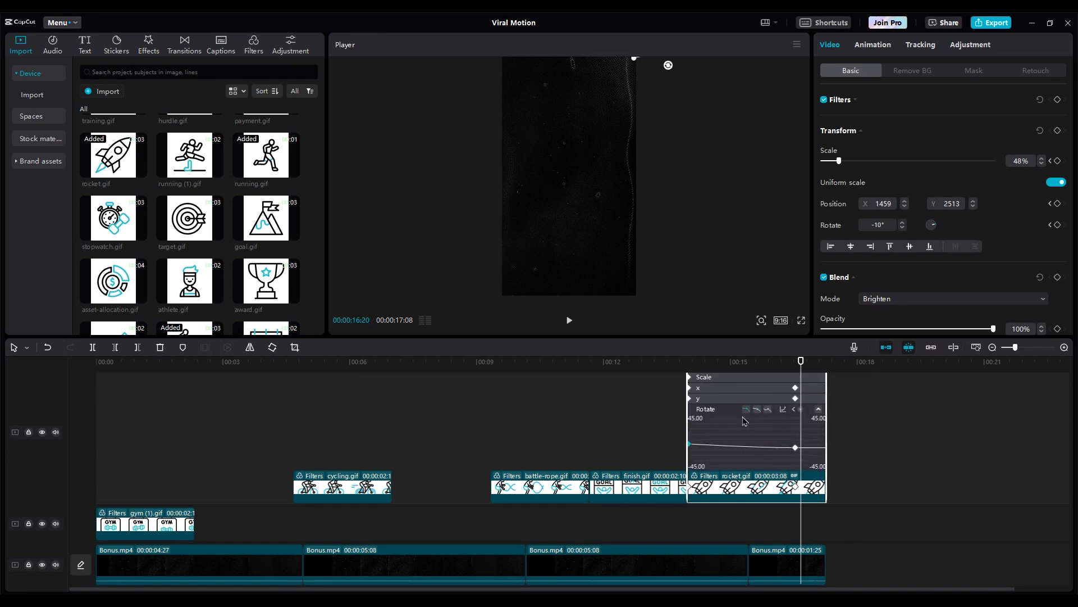
{"action": "right_click", "coordinate": [728, 453]}
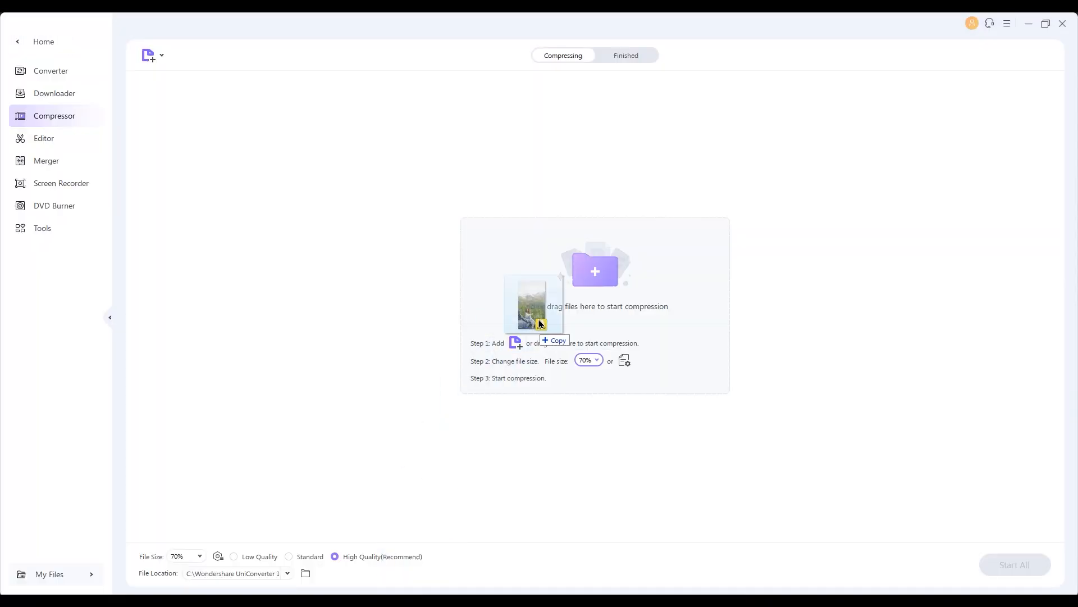
Switch to Wondershare UniConverter, add the portrait video to the Compressor and compress it at the 72% size setting as MP4
{"action": "left_click_drag", "start_coordinate": [539, 320], "coordinate": [573, 291]}
{"action": "left_click", "coordinate": [964, 120]}
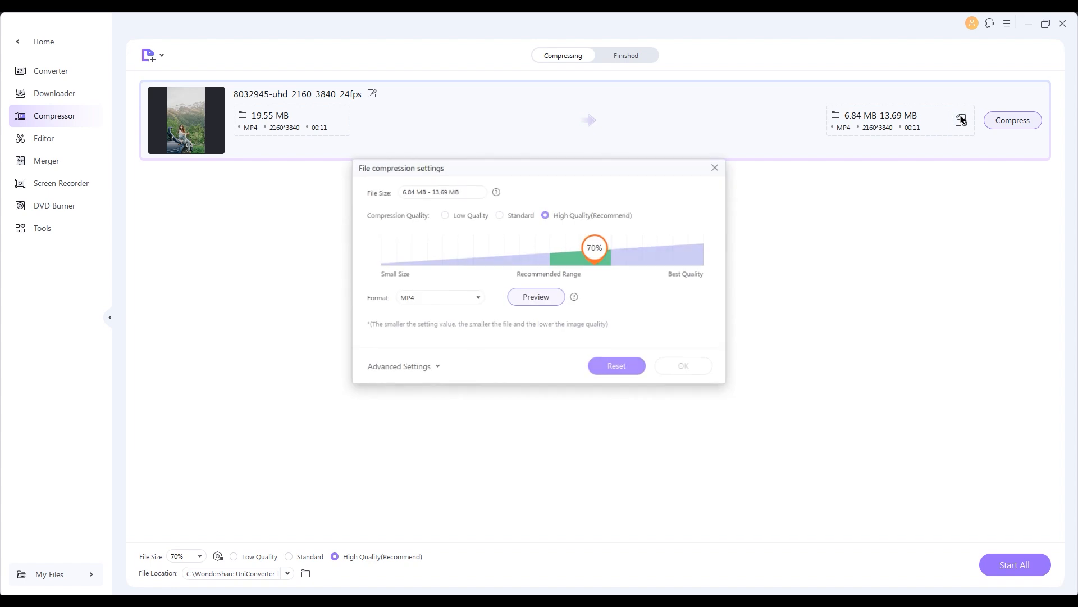
{"action": "left_click_drag", "start_coordinate": [625, 268], "coordinate": [639, 268]}
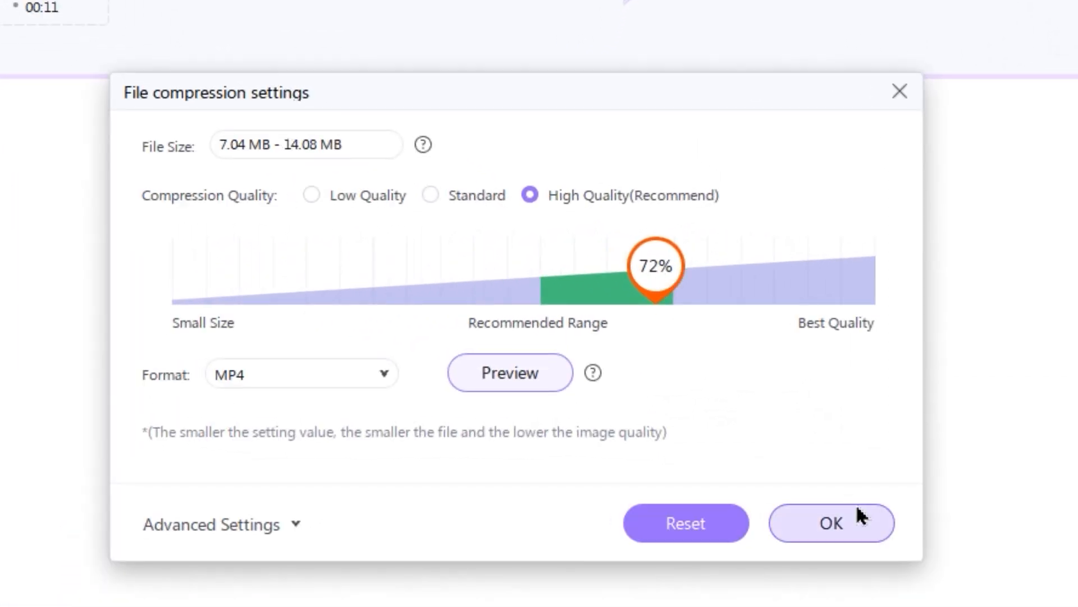
{"action": "left_click", "coordinate": [860, 514]}
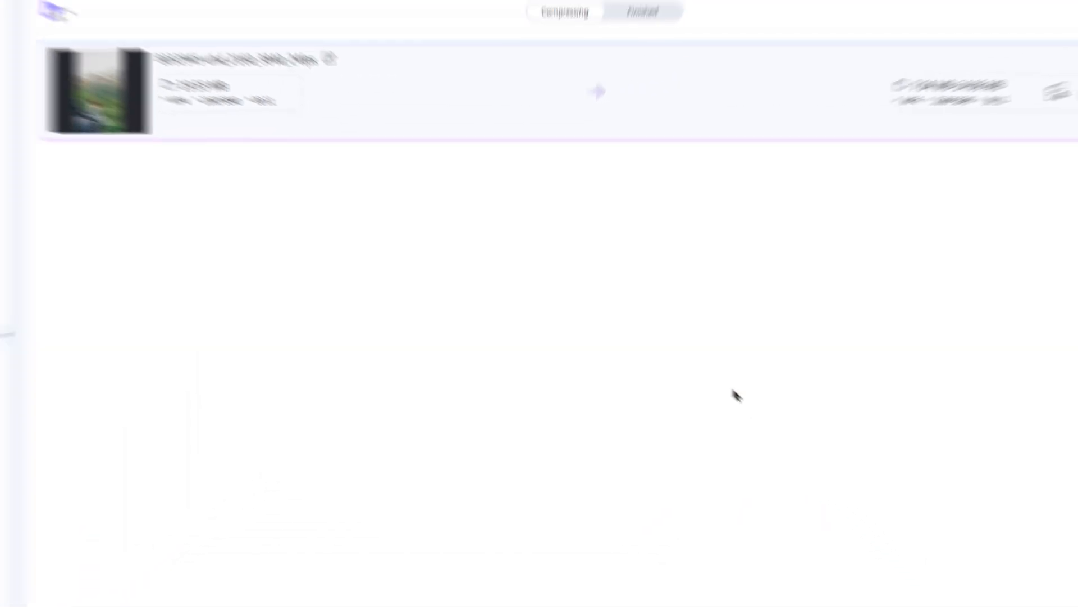
{"action": "left_click", "coordinate": [1002, 127]}
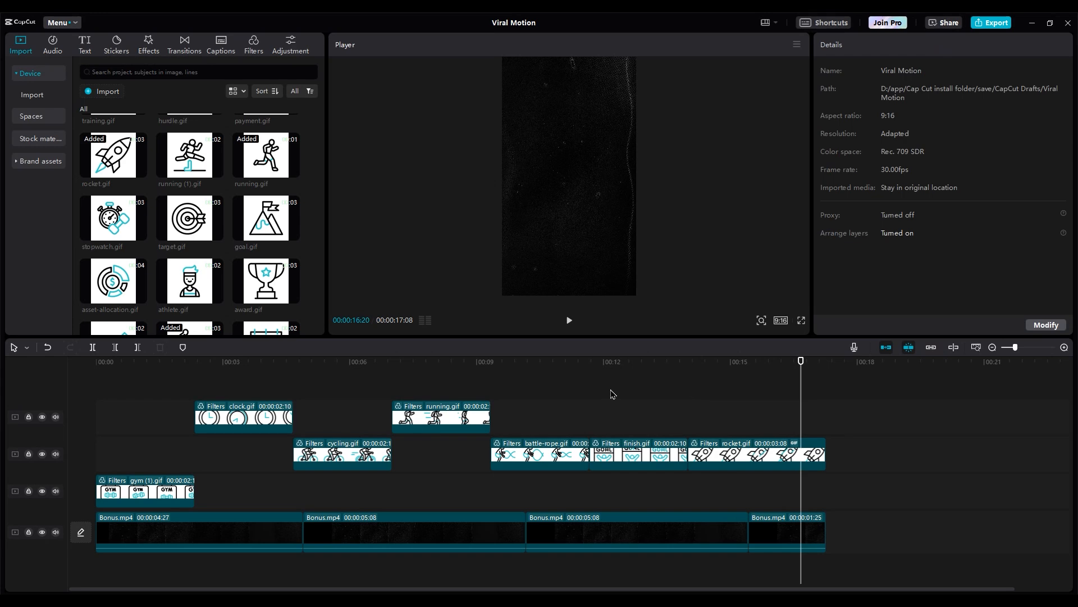
Switch back to CapCut and gather all icon clips end to end on a single track above the background
{"action": "left_click_drag", "start_coordinate": [693, 373], "coordinate": [84, 404]}
{"action": "left_click_drag", "start_coordinate": [128, 484], "coordinate": [106, 419]}
{"action": "left_click_drag", "start_coordinate": [316, 455], "coordinate": [317, 432]}
{"action": "left_click_drag", "start_coordinate": [528, 424], "coordinate": [699, 452]}
{"action": "left_click_drag", "start_coordinate": [551, 451], "coordinate": [550, 415]}
Apply an In animation to the gym clip and open its Out animations
{"action": "left_click", "coordinate": [137, 435]}
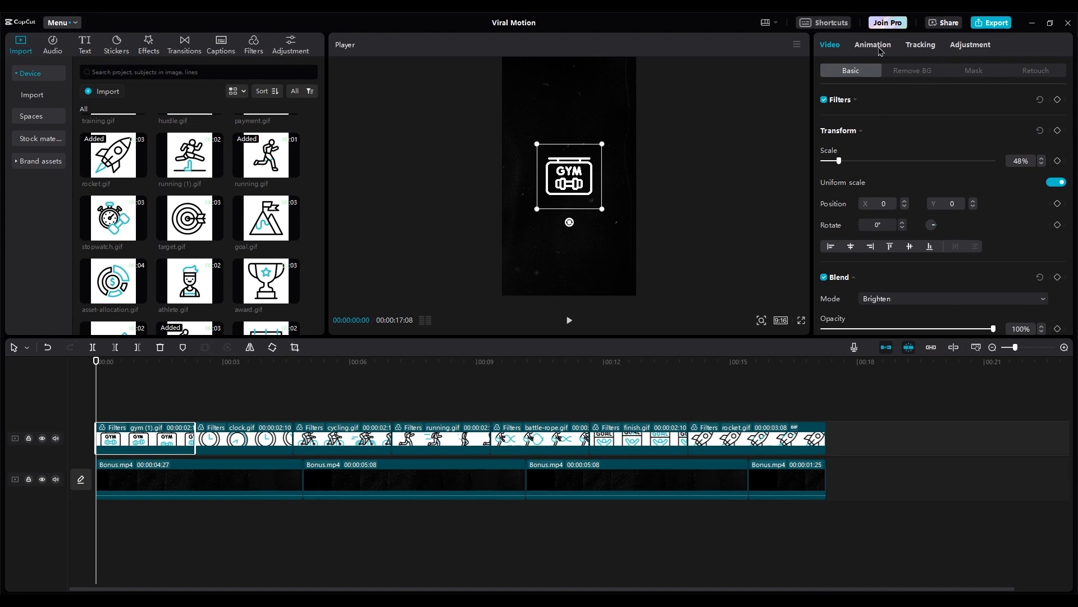
{"action": "left_click", "coordinate": [874, 45]}
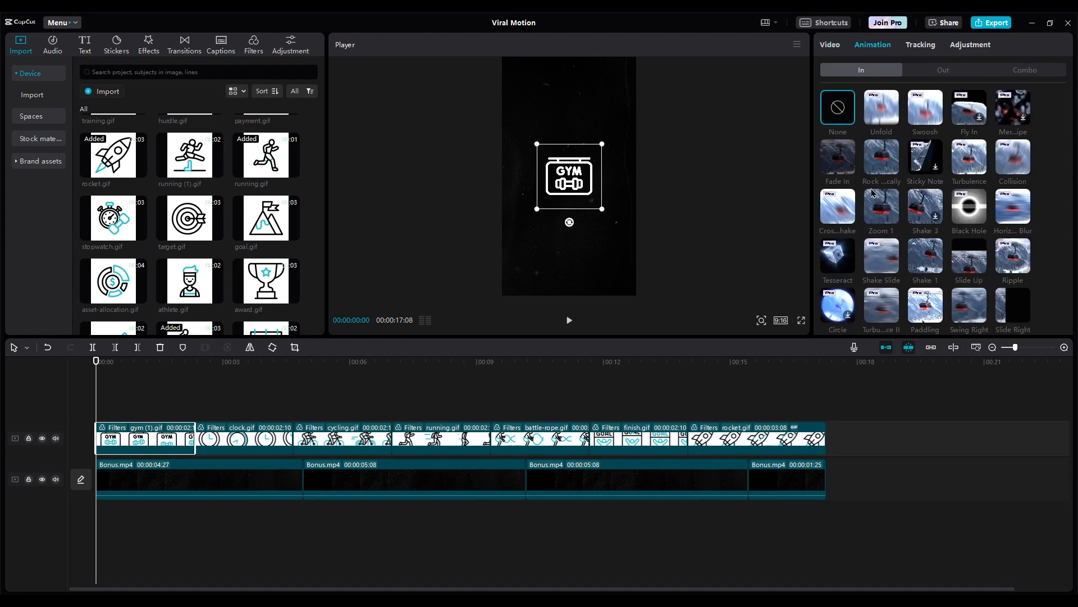
{"action": "scroll", "coordinate": [944, 225], "scroll_direction": "down", "scroll_amount": 5}
{"action": "left_click", "coordinate": [1012, 247]}
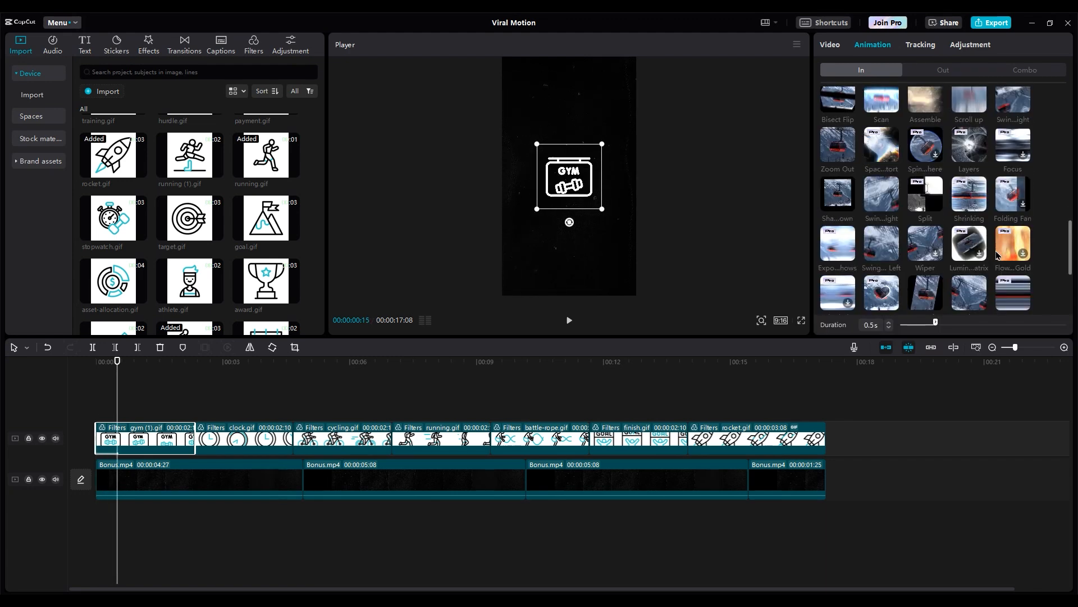
{"action": "left_click", "coordinate": [928, 72]}
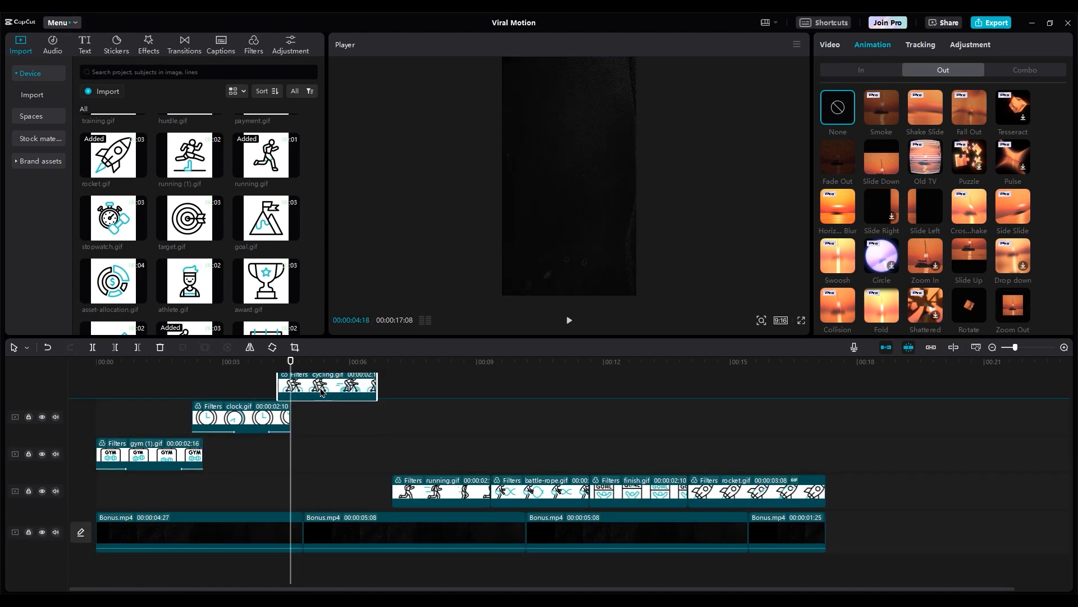
Place the cycling clip on its own track overlapping the clock clip's end and give it a 1.0 s Slide Right In animation
{"action": "left_click_drag", "start_coordinate": [323, 372], "coordinate": [321, 392]}
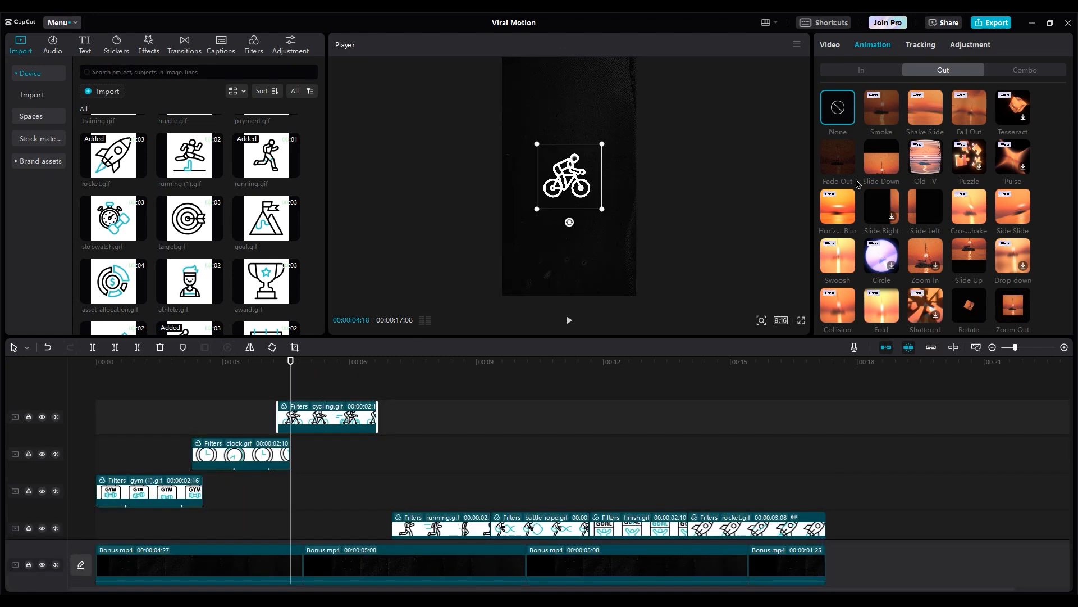
{"action": "left_click", "coordinate": [862, 71]}
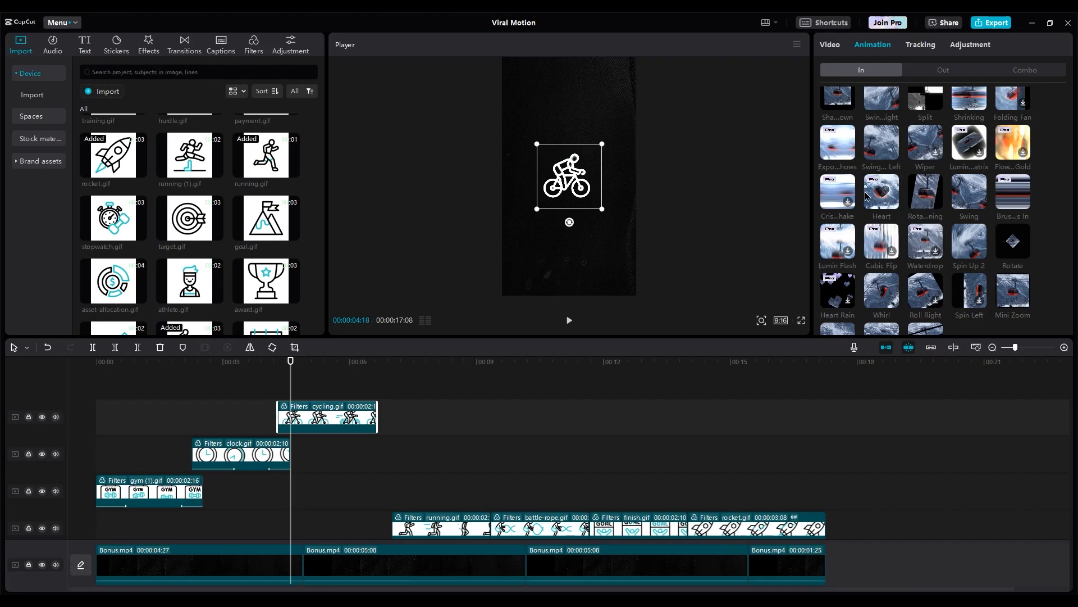
{"action": "scroll", "coordinate": [874, 225], "scroll_direction": "up", "scroll_amount": 4}
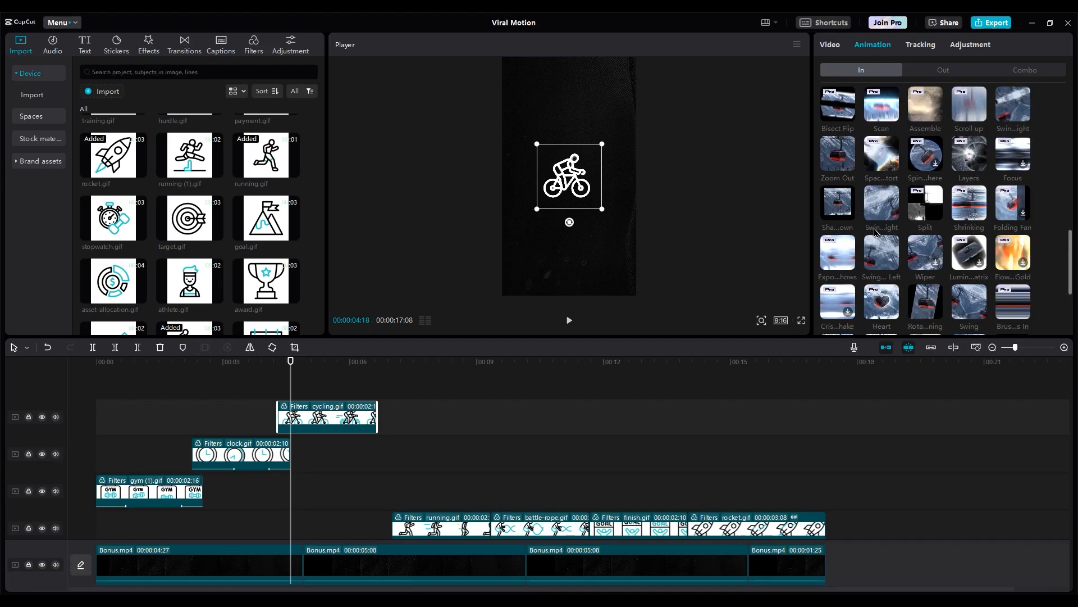
{"action": "scroll", "coordinate": [874, 232], "scroll_direction": "up", "scroll_amount": 1}
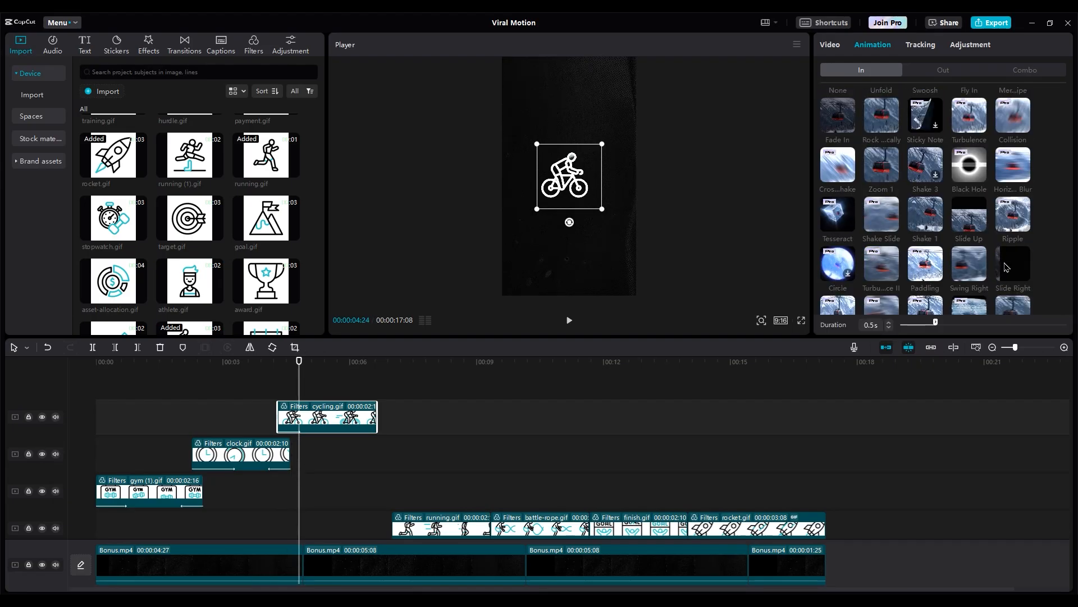
{"action": "left_click", "coordinate": [1006, 267]}
{"action": "left_click", "coordinate": [889, 325]}
{"action": "left_click", "coordinate": [889, 325]}
{"action": "left_click", "coordinate": [890, 325]}
{"action": "left_click", "coordinate": [889, 325]}
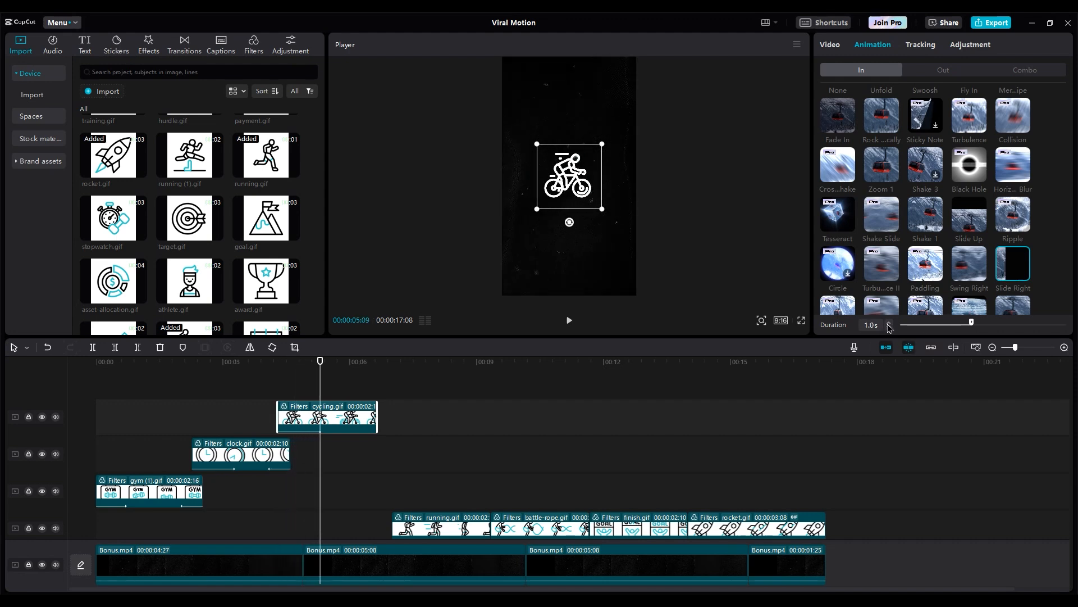
{"action": "left_click", "coordinate": [944, 70]}
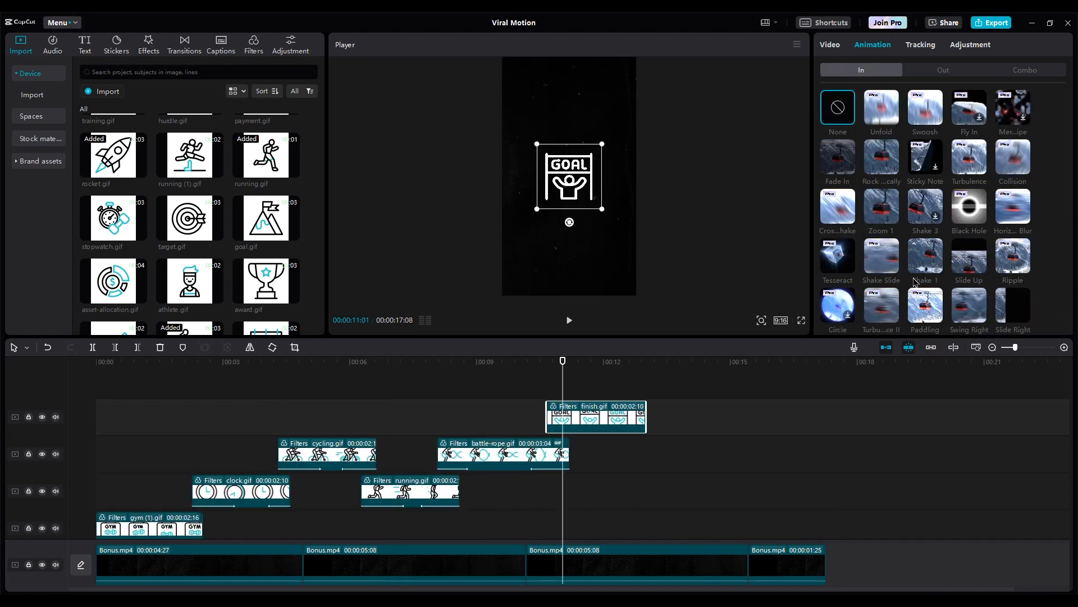
Apply the Slide Up In animation to the finish clip and place the rocket clip on its own track overlapping the finish clip's end
{"action": "left_click", "coordinate": [963, 270]}
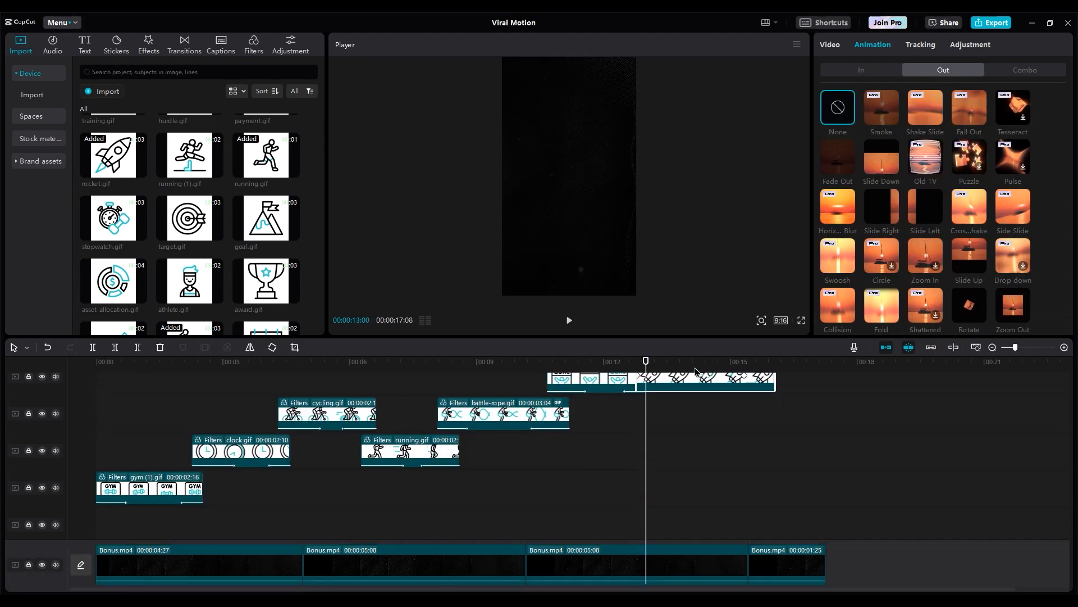
{"action": "left_click_drag", "start_coordinate": [708, 381], "coordinate": [688, 390]}
{"action": "left_click", "coordinate": [615, 388]}
{"action": "key", "text": "space"}
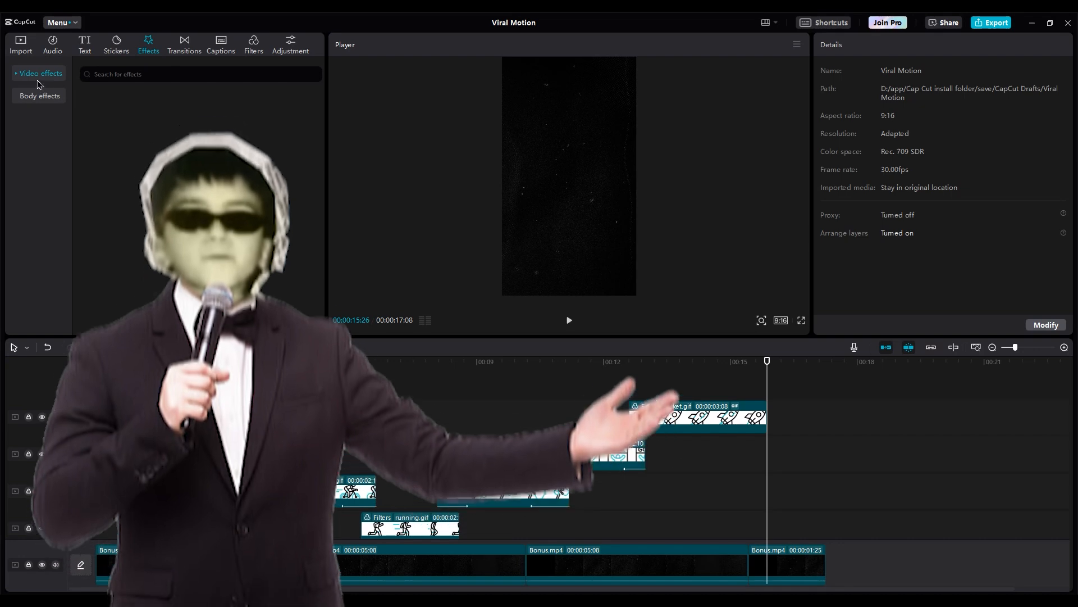
Add the Edge Glow video effect across the whole icon sequence and preview the glow on the gym icon full screen
{"action": "left_click", "coordinate": [37, 79]}
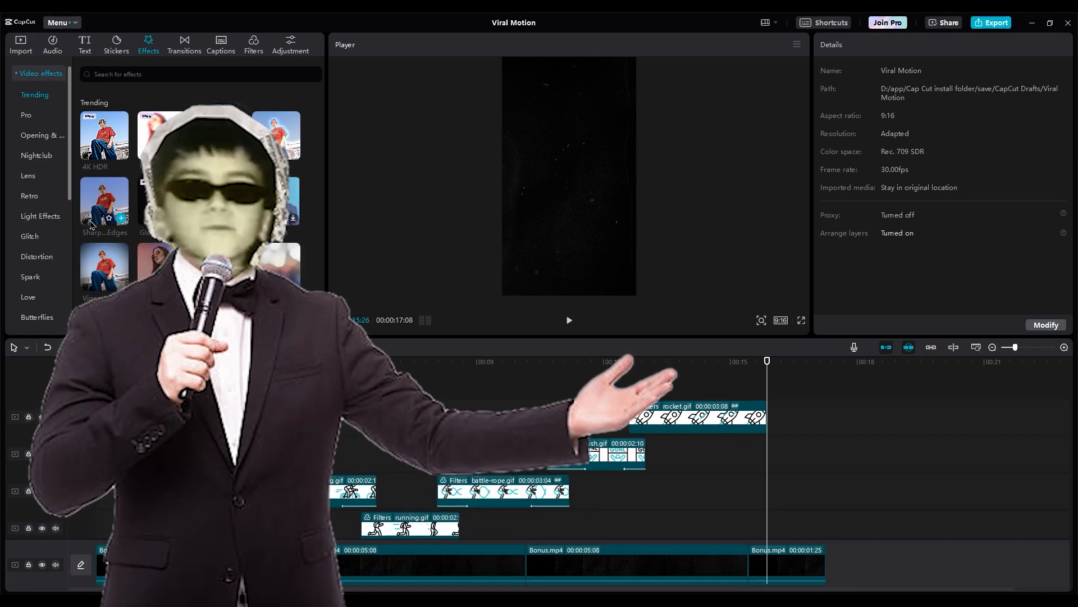
{"action": "left_click", "coordinate": [129, 372]}
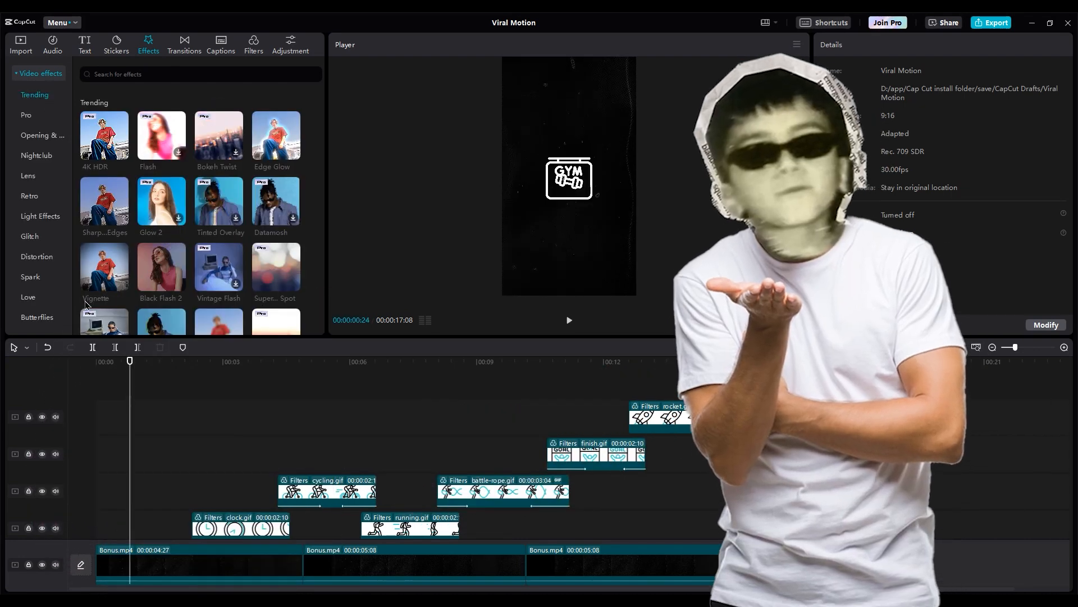
{"action": "left_click", "coordinate": [35, 179]}
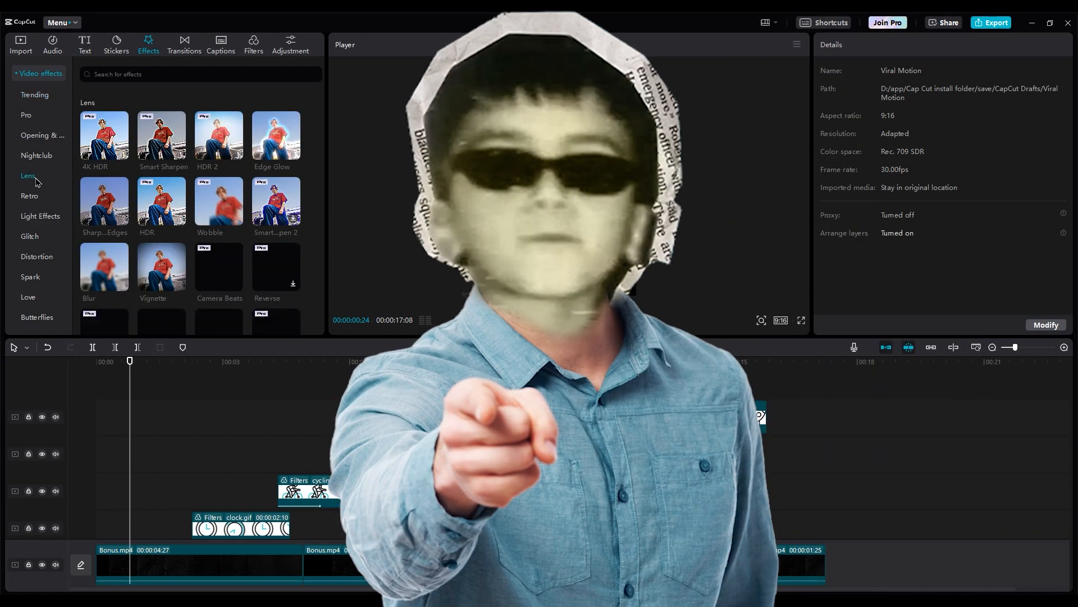
{"action": "left_click_drag", "start_coordinate": [275, 138], "coordinate": [82, 403]}
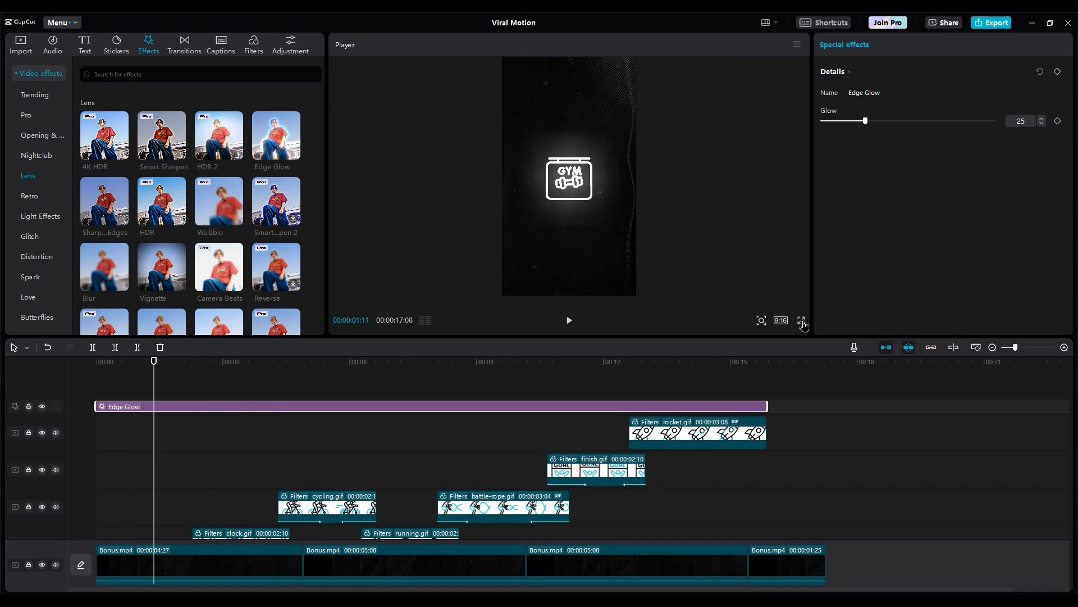
{"action": "left_click", "coordinate": [800, 322]}
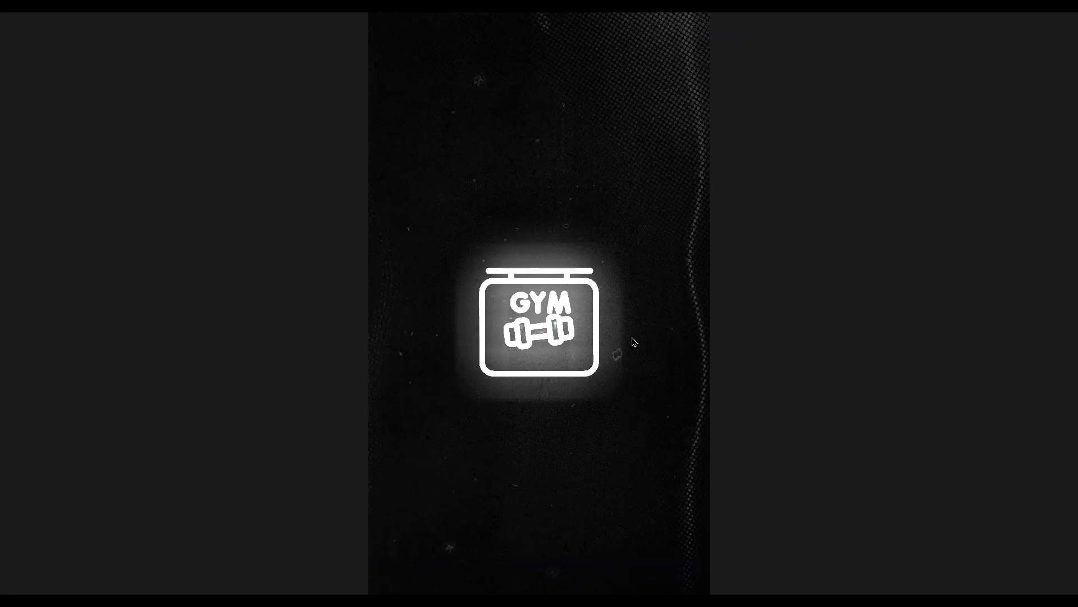
{"action": "key", "text": "Escape"}
Combine all the icon GIF clips above the background into one compound clip
{"action": "left_click_drag", "start_coordinate": [815, 390], "coordinate": [322, 483]}
{"action": "left_click_drag", "start_coordinate": [260, 497], "coordinate": [122, 524]}
{"action": "scroll", "coordinate": [138, 495], "scroll_direction": "down", "scroll_amount": 2}
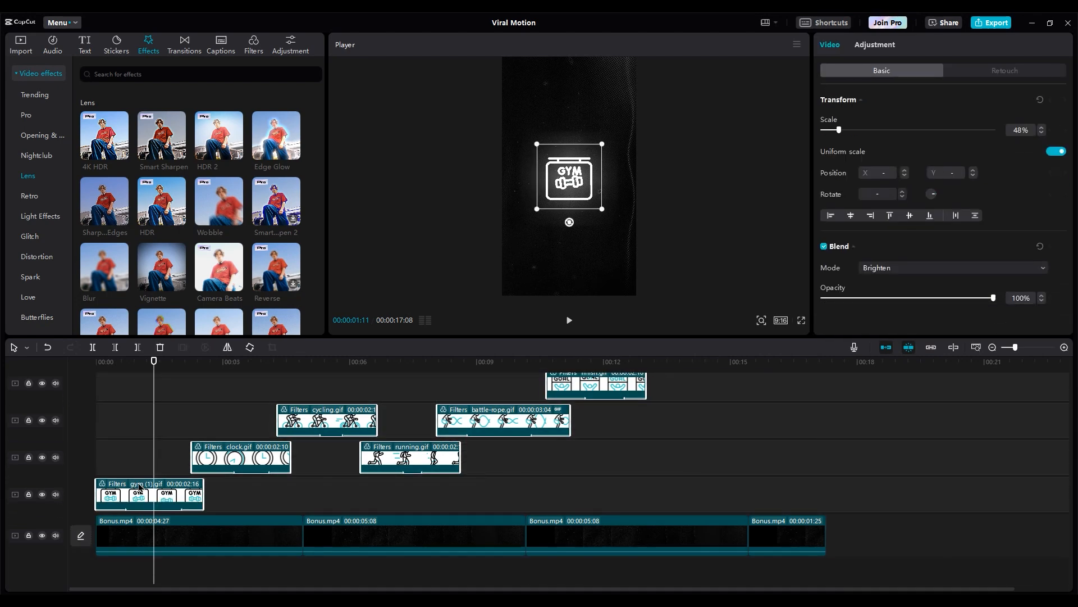
{"action": "right_click", "coordinate": [137, 492]}
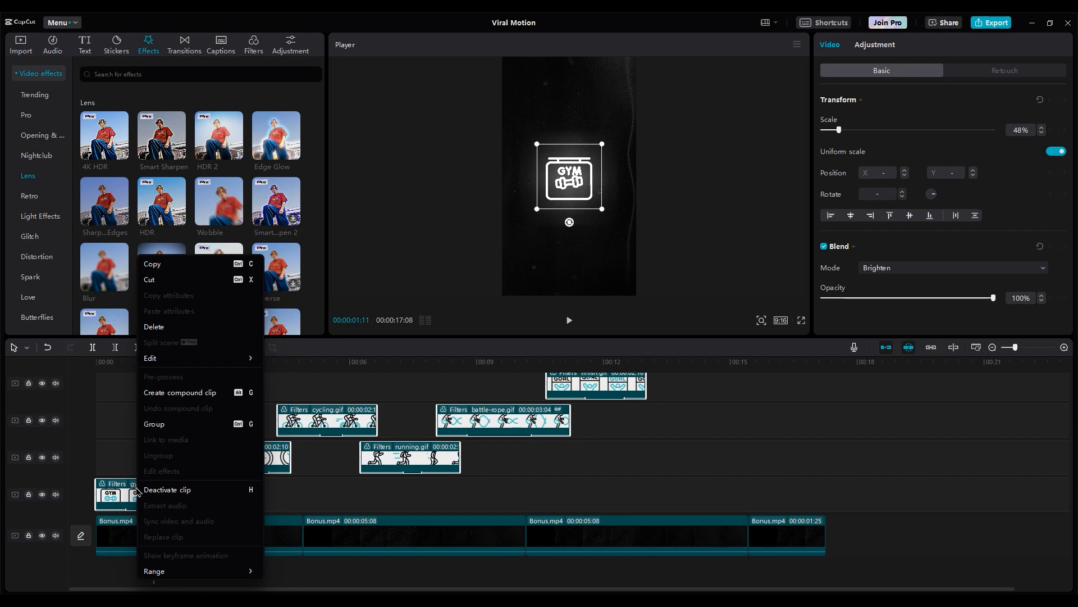
{"action": "left_click", "coordinate": [161, 400]}
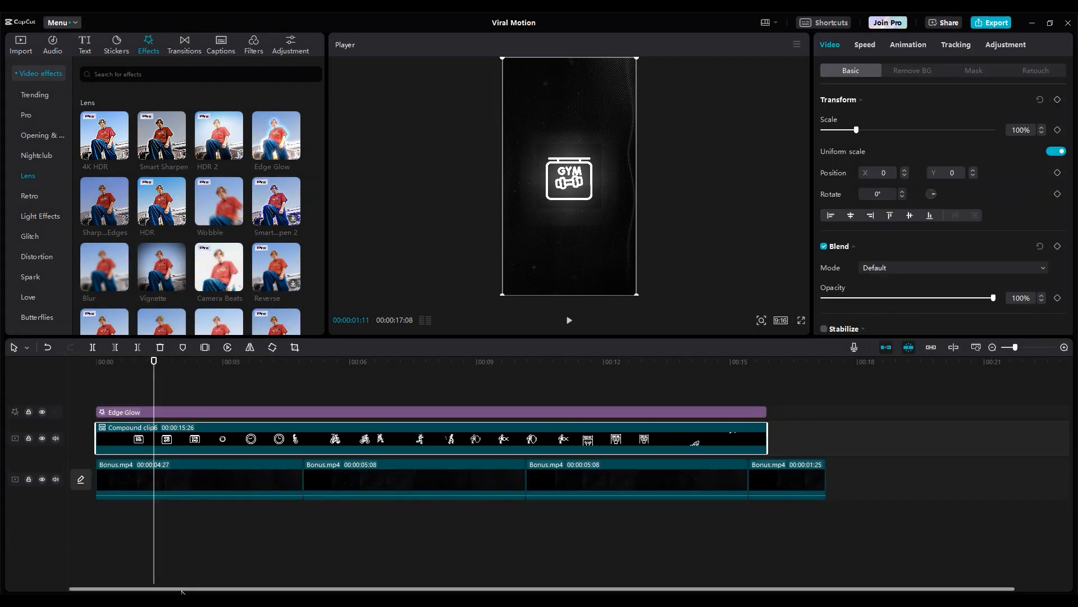
Add a Blur effect across the whole compound clip and copy that clip, in Brighten mode, above the effects
{"action": "left_click_drag", "start_coordinate": [107, 274], "coordinate": [93, 407]}
{"action": "left_click_drag", "start_coordinate": [223, 405], "coordinate": [764, 406]}
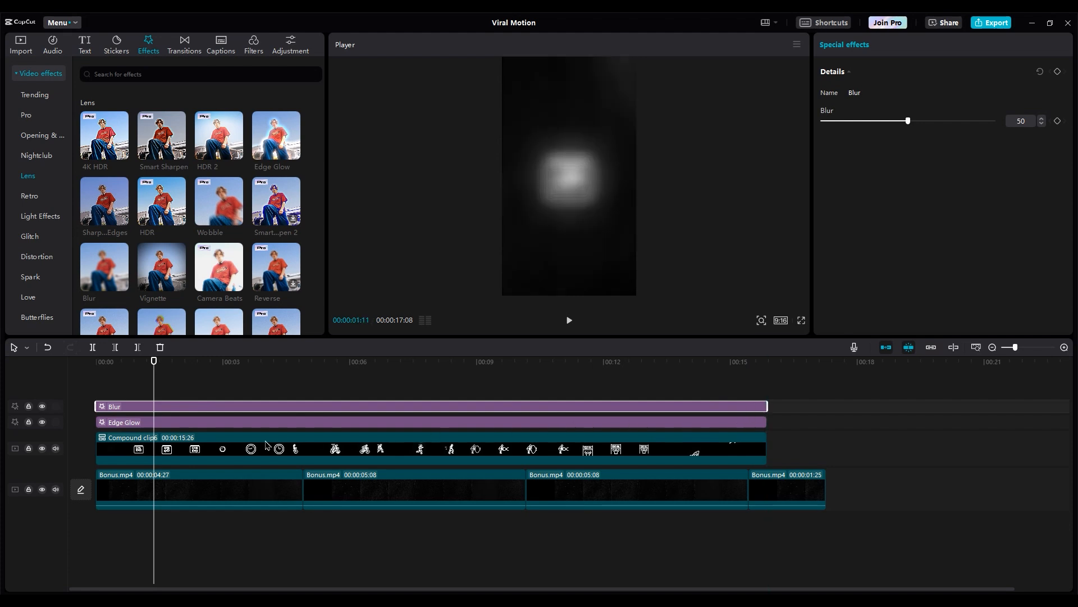
{"action": "left_click_drag", "start_coordinate": [126, 447], "coordinate": [126, 379]}
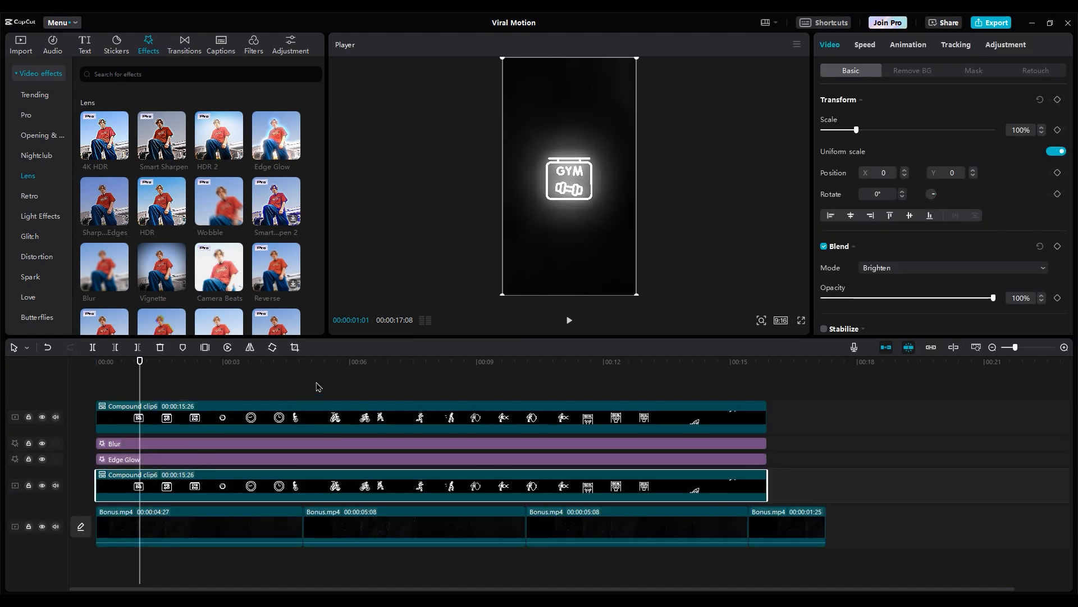
Apply a centred Circle mask of about 730 by 727 to the lower compound clip and feather its edge
{"action": "left_click", "coordinate": [977, 70]}
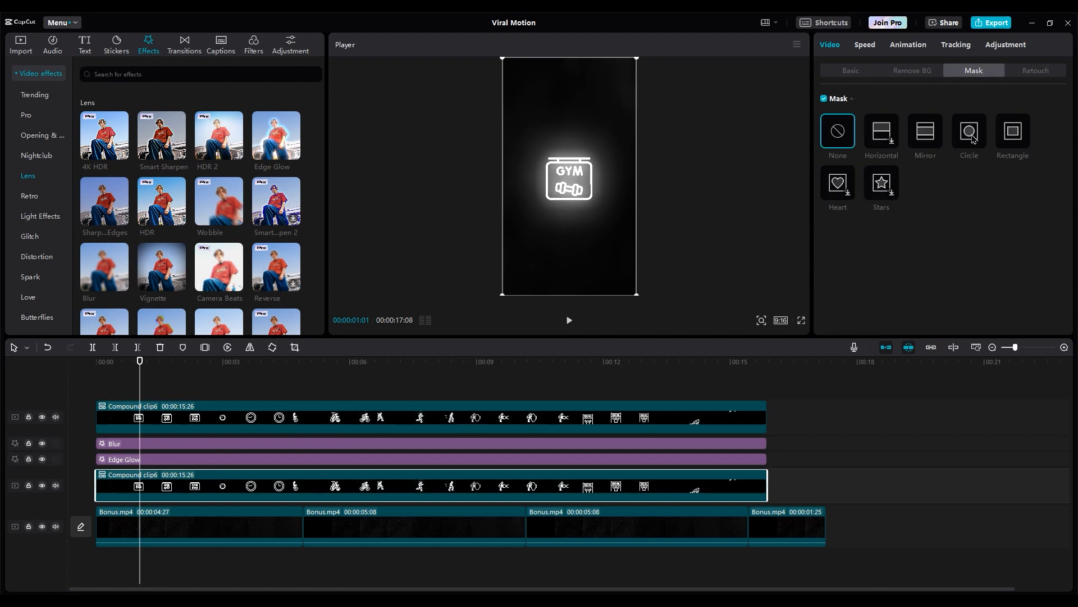
{"action": "left_click", "coordinate": [971, 135]}
{"action": "left_click_drag", "start_coordinate": [604, 210], "coordinate": [614, 222]}
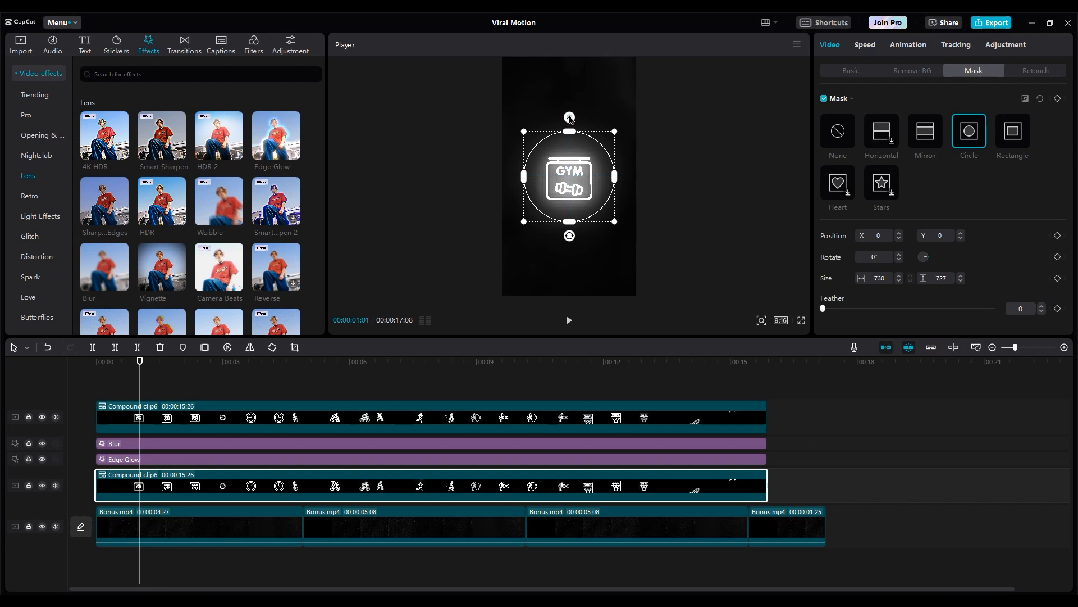
{"action": "left_click_drag", "start_coordinate": [570, 117], "coordinate": [569, 111]}
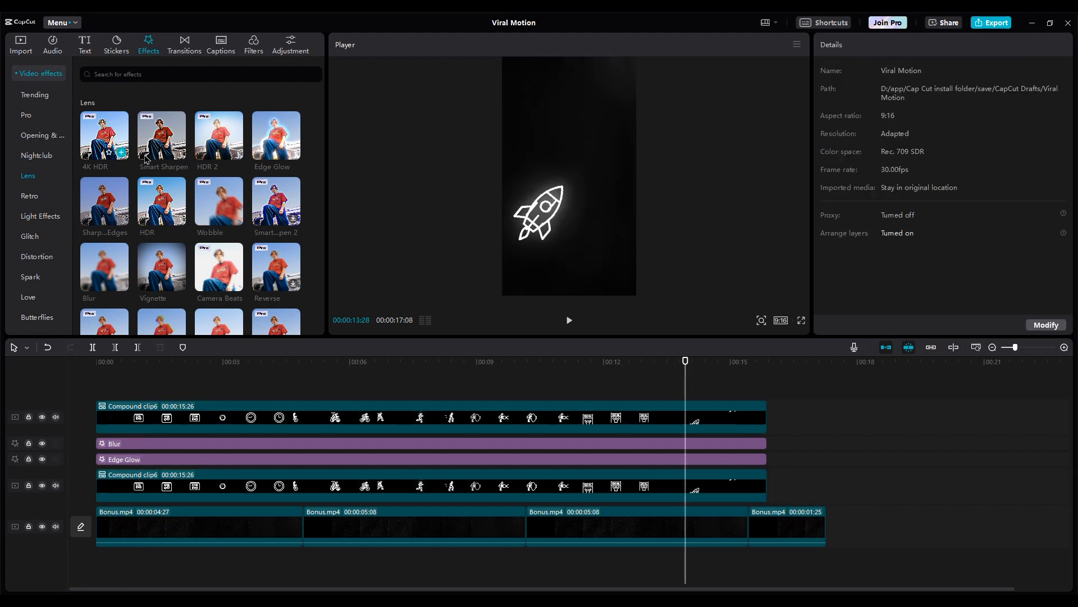
Apply a Lens video effect directly to the upper compound clip and undo the last extra change
{"action": "left_click_drag", "start_coordinate": [241, 153], "coordinate": [343, 211]}
{"action": "left_click_drag", "start_coordinate": [424, 408], "coordinate": [427, 417]}
{"action": "left_click", "coordinate": [282, 368]}
{"action": "key", "text": "ctrl+z"}
Add the Black Flash 2 effect between Blur and Edge Glow, extend it to the compound clip's end and adjust its parameters
{"action": "left_click", "coordinate": [35, 160]}
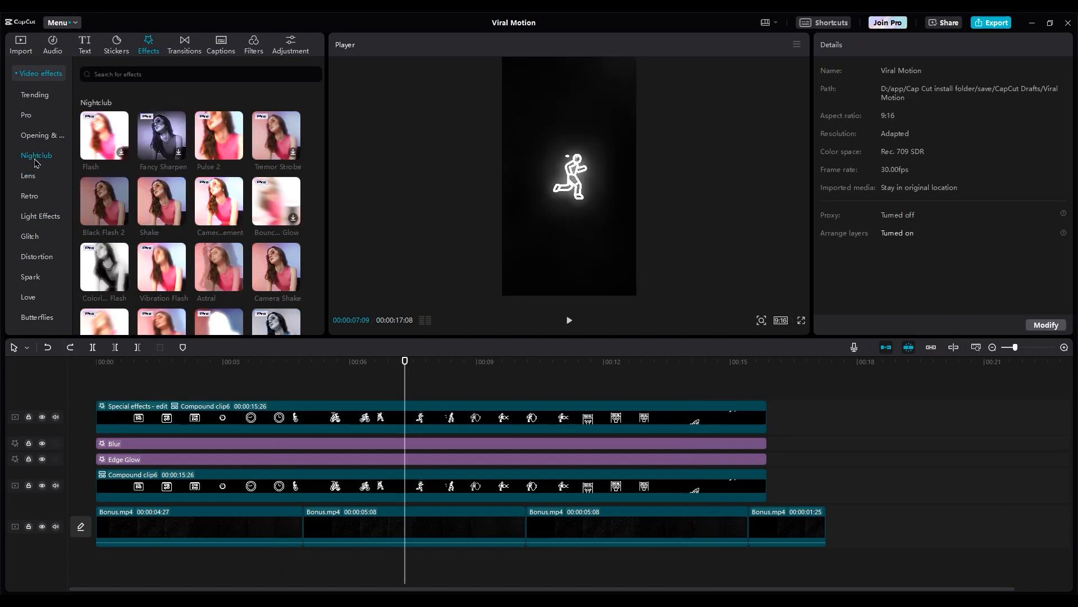
{"action": "left_click_drag", "start_coordinate": [113, 443], "coordinate": [83, 455]}
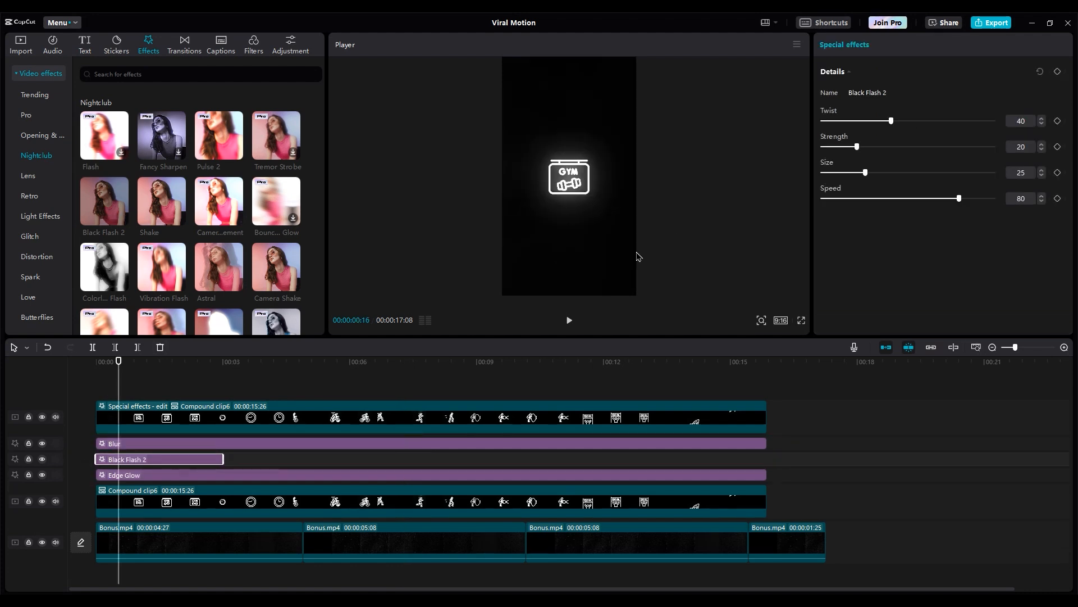
{"action": "left_click_drag", "start_coordinate": [241, 455], "coordinate": [764, 458]}
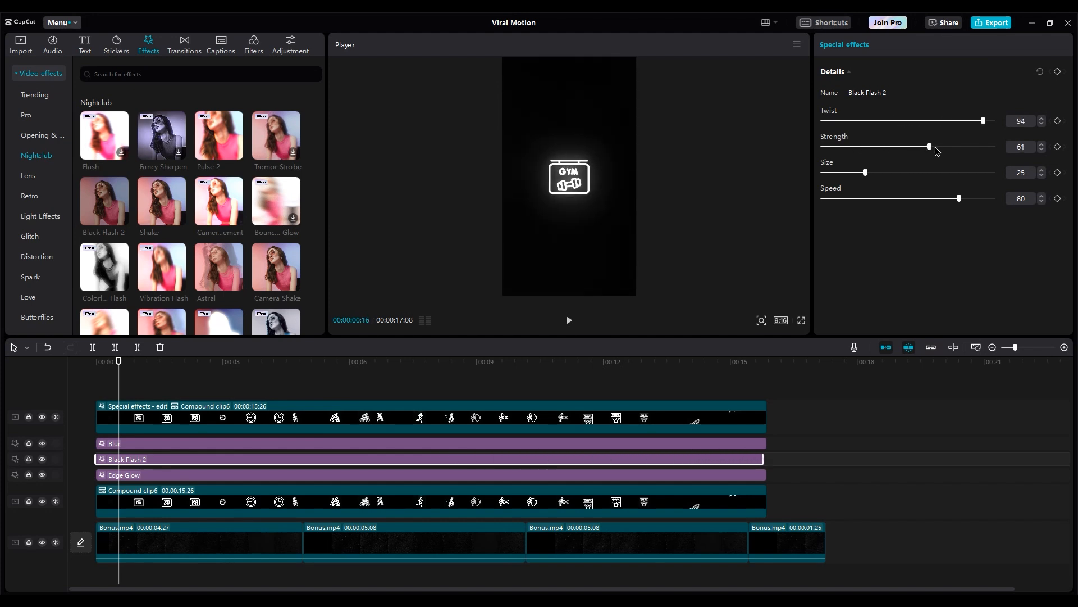
{"action": "left_click_drag", "start_coordinate": [936, 149], "coordinate": [806, 157]}
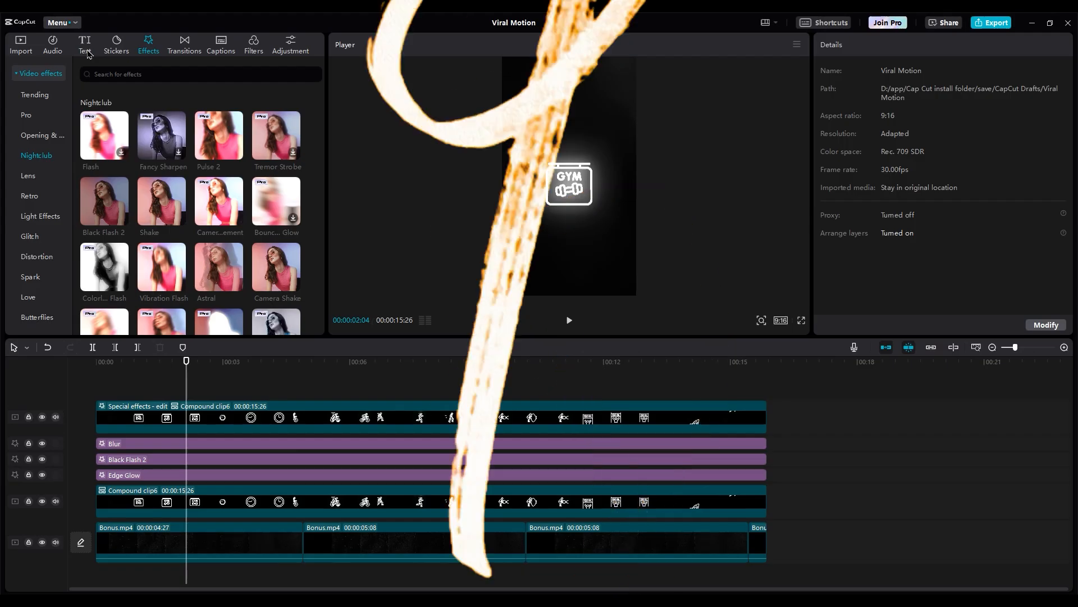
Add the text "Day 01" at the start of the timeline in blue Druk Wide Bold
{"action": "left_click", "coordinate": [87, 53]}
{"action": "left_click_drag", "start_coordinate": [90, 96], "coordinate": [75, 373]}
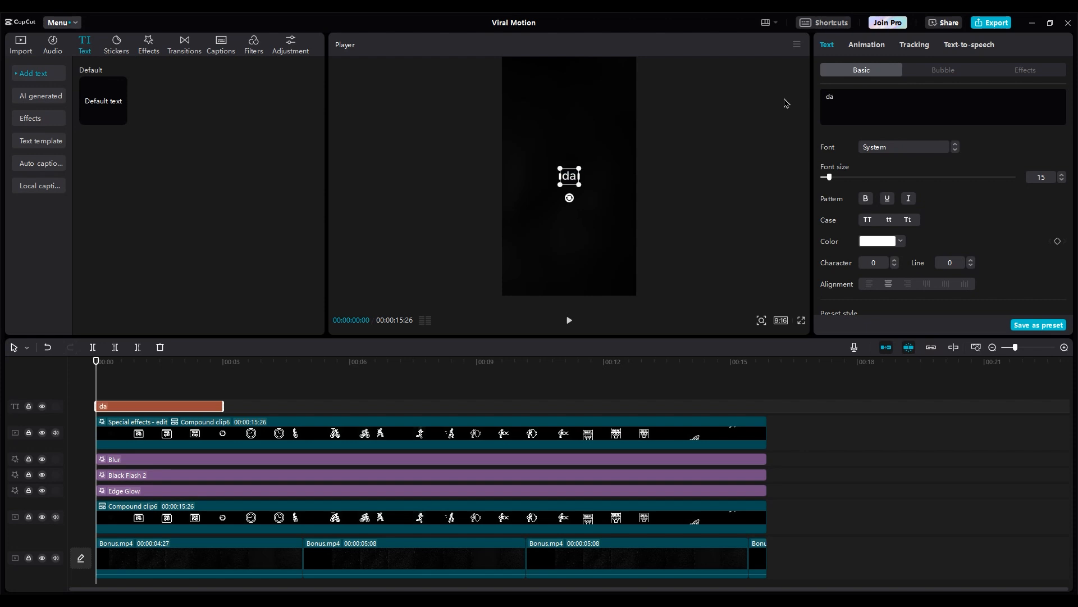
{"action": "left_click", "coordinate": [907, 199]}
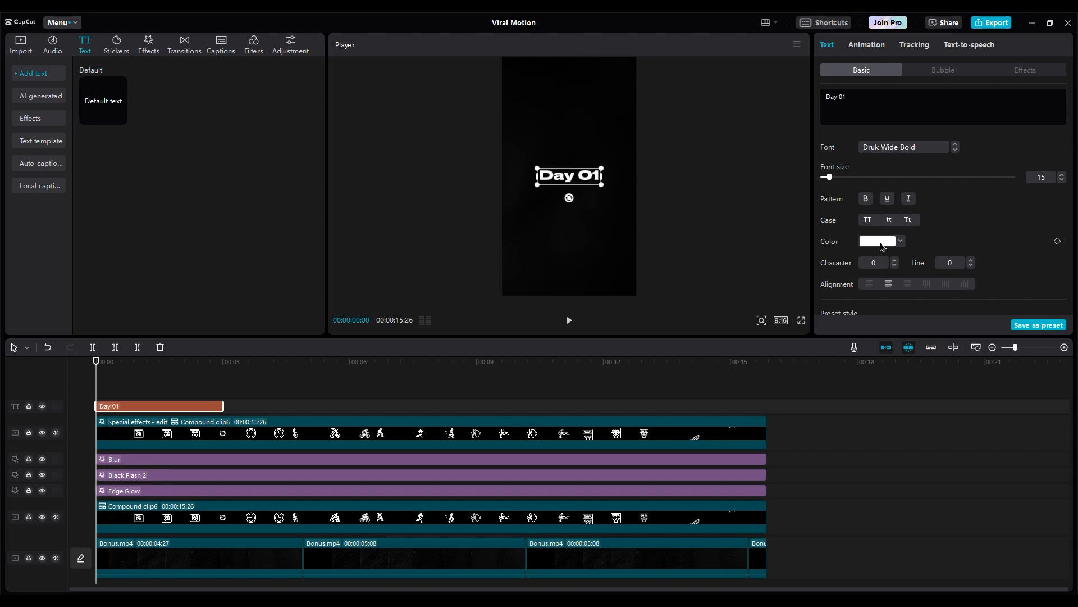
{"action": "left_click", "coordinate": [882, 243]}
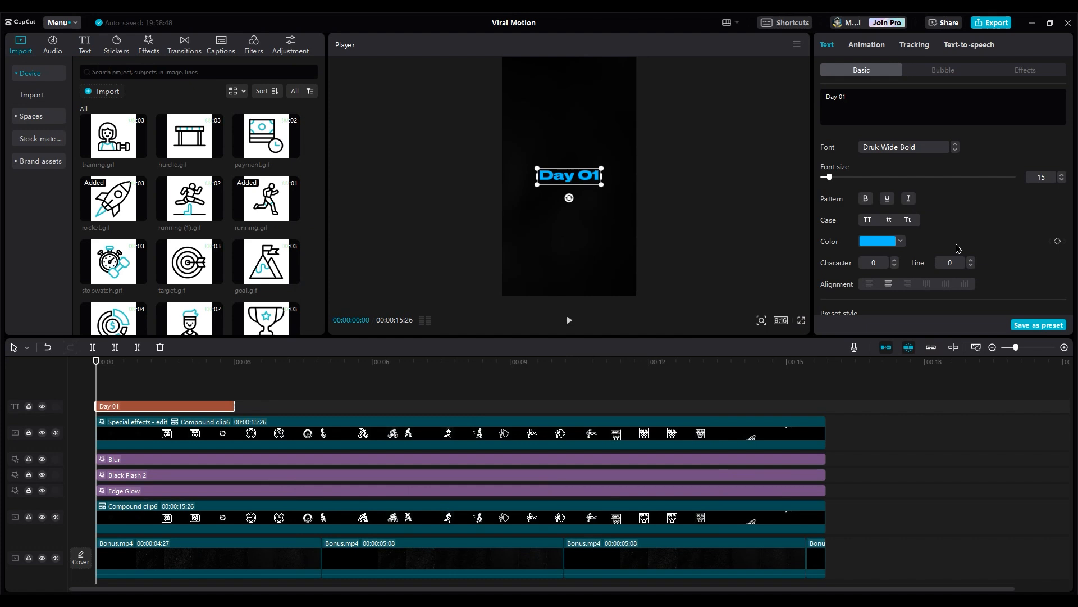
Give the Day 01 text the non-Pro blue Glow style with a wider range and move it above the gym icon
{"action": "scroll", "coordinate": [958, 248], "scroll_direction": "down", "scroll_amount": 10}
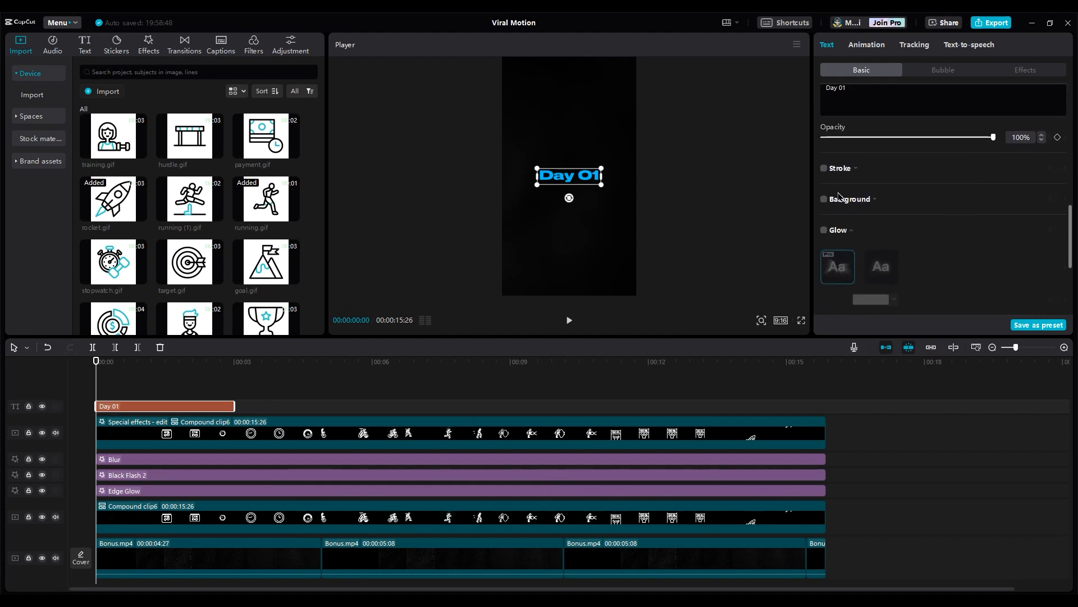
{"action": "left_click", "coordinate": [824, 230]}
{"action": "left_click", "coordinate": [886, 272]}
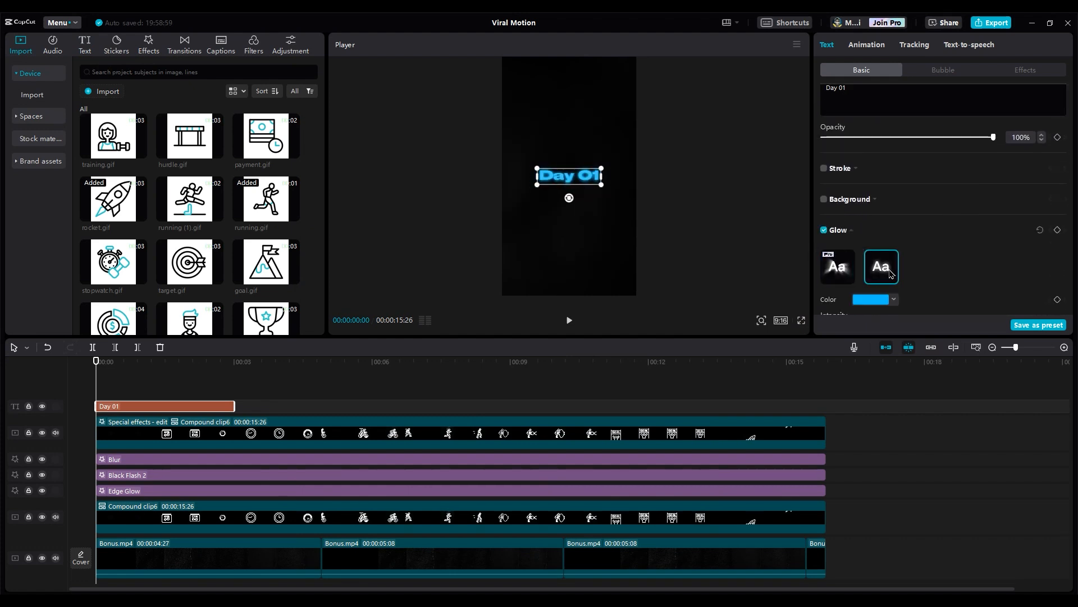
{"action": "scroll", "coordinate": [884, 272], "scroll_direction": "down", "scroll_amount": 3}
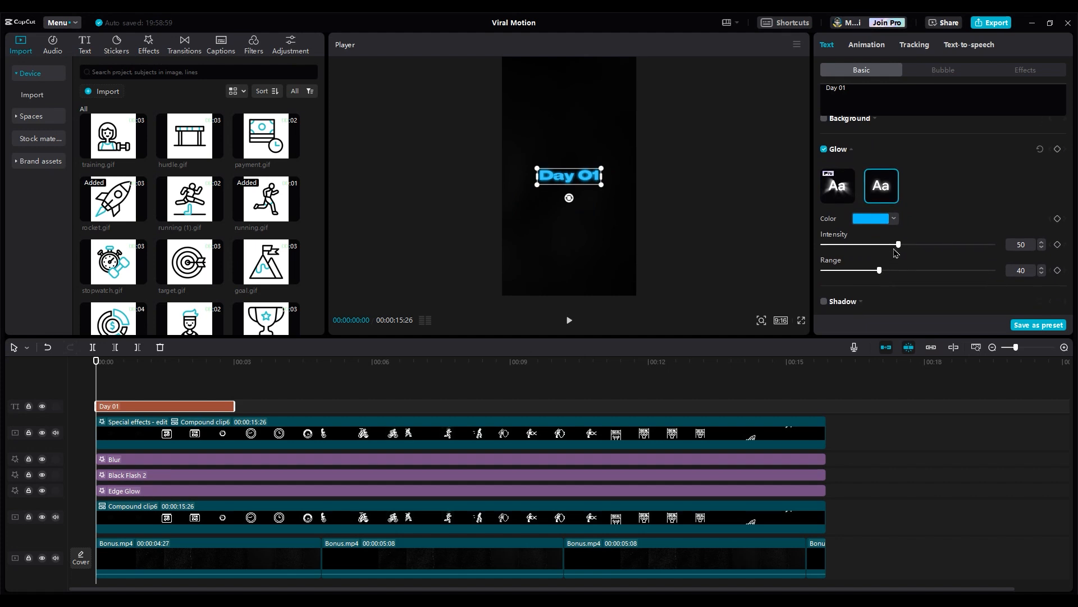
{"action": "left_click_drag", "start_coordinate": [880, 271], "coordinate": [906, 271]}
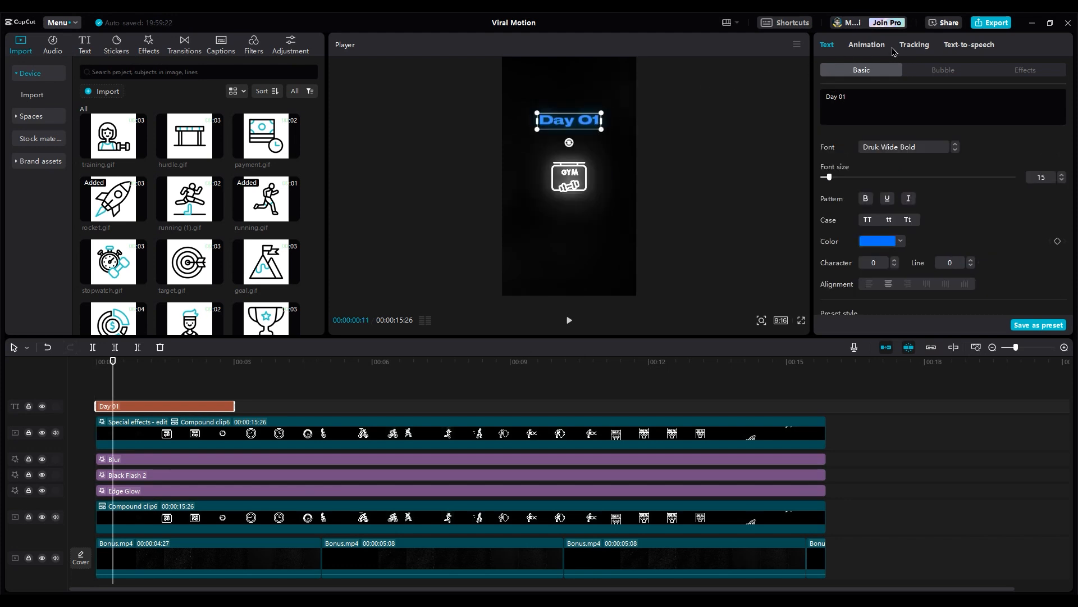
Give the Day 01 text a 1.0 s Flicker In animation and a 0.5 s Fade Out animation
{"action": "left_click", "coordinate": [883, 48]}
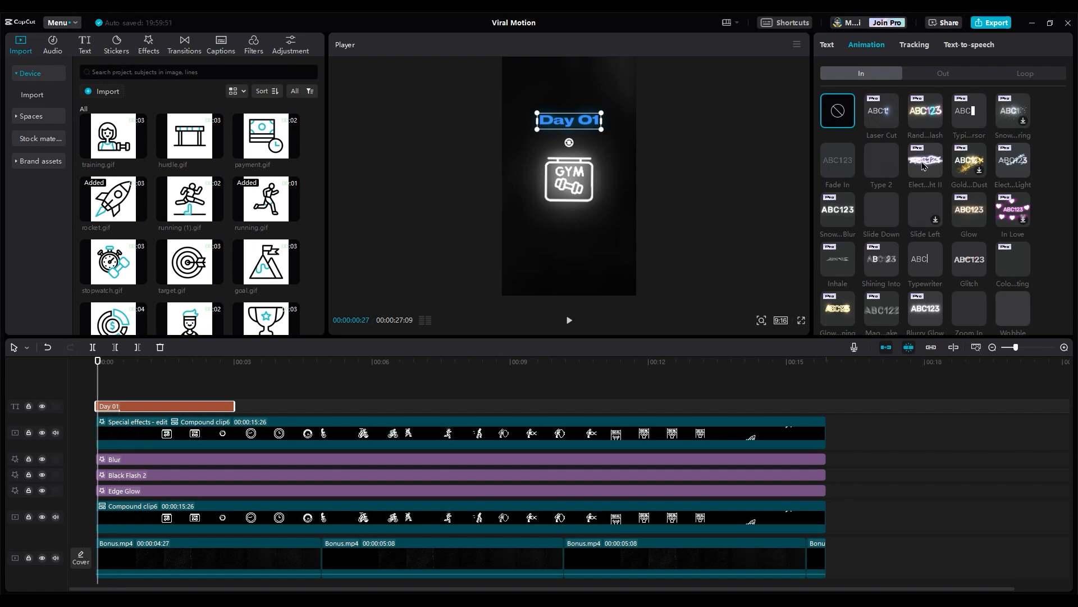
{"action": "scroll", "coordinate": [923, 166], "scroll_direction": "down", "scroll_amount": 3}
{"action": "left_click", "coordinate": [1020, 210]}
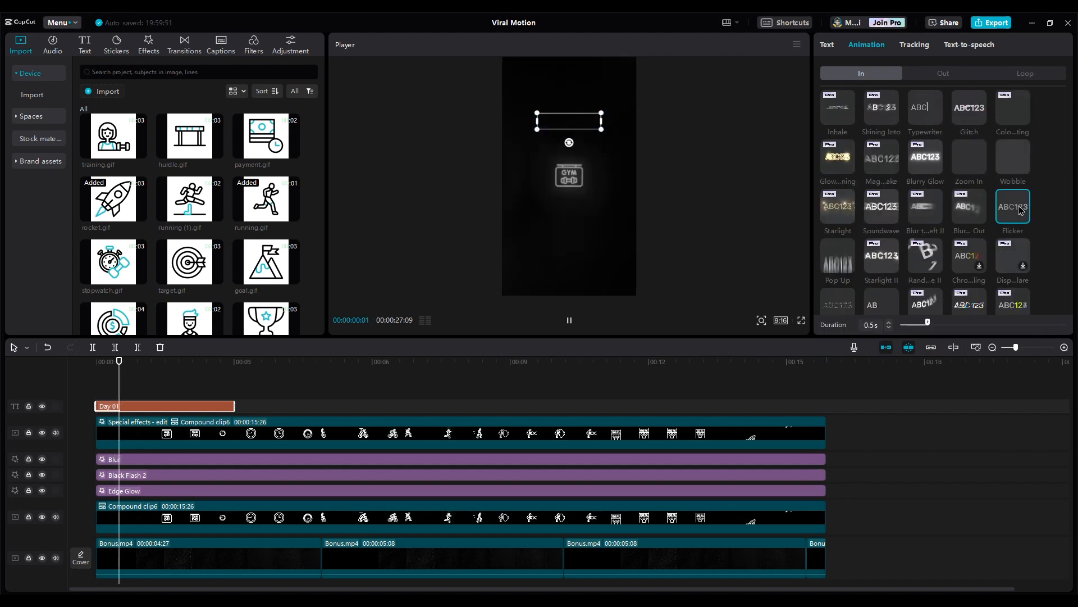
{"action": "left_click", "coordinate": [889, 324]}
{"action": "left_click", "coordinate": [890, 323]}
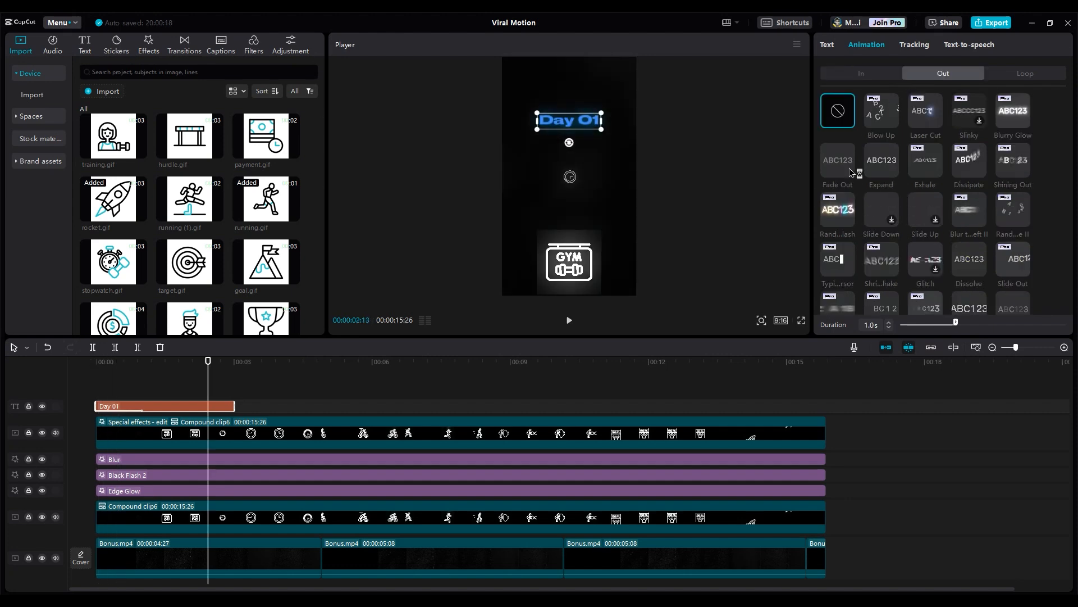
{"action": "left_click", "coordinate": [841, 162]}
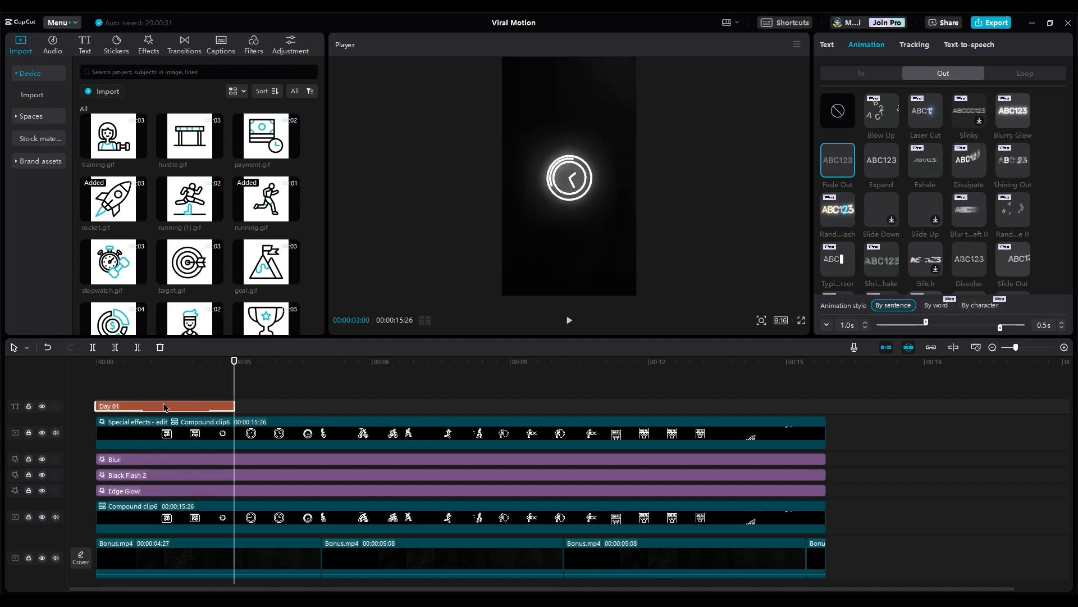
Copy the Day 01 text onto a track above, overlapping its end over the clock icon, and change it to "Day 02"
{"action": "left_click_drag", "start_coordinate": [163, 408], "coordinate": [275, 396]}
{"action": "left_click", "coordinate": [202, 362]}
{"action": "key", "text": "space"}
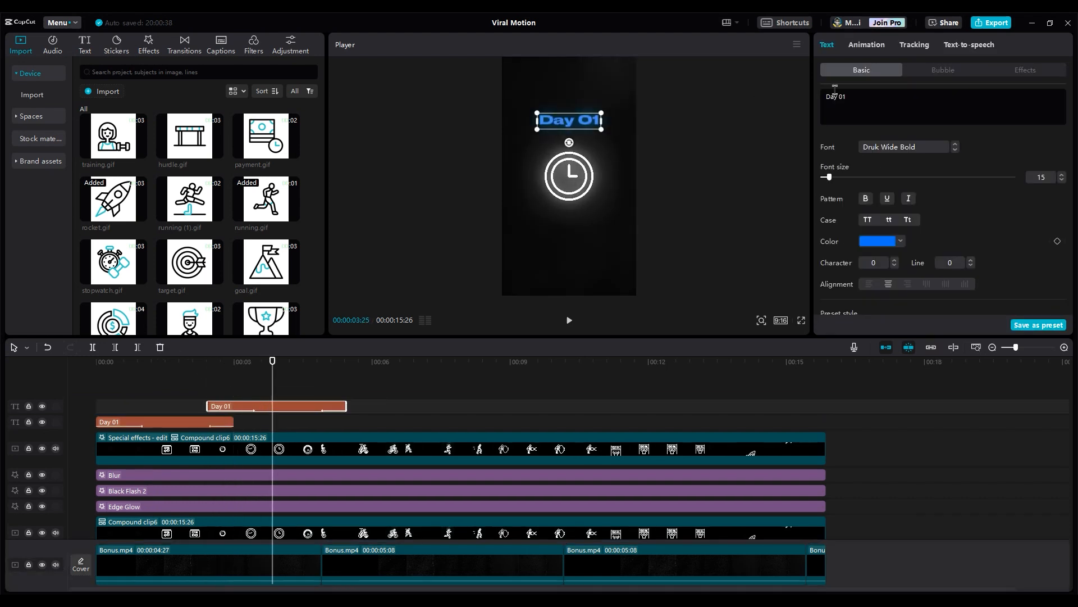
Copy the Day 02 text onto a new track over the cycling icon and change it to "Day 03"
{"action": "left_click_drag", "start_coordinate": [308, 403], "coordinate": [398, 393]}
{"action": "key", "text": "space"}
{"action": "key", "text": "space"}
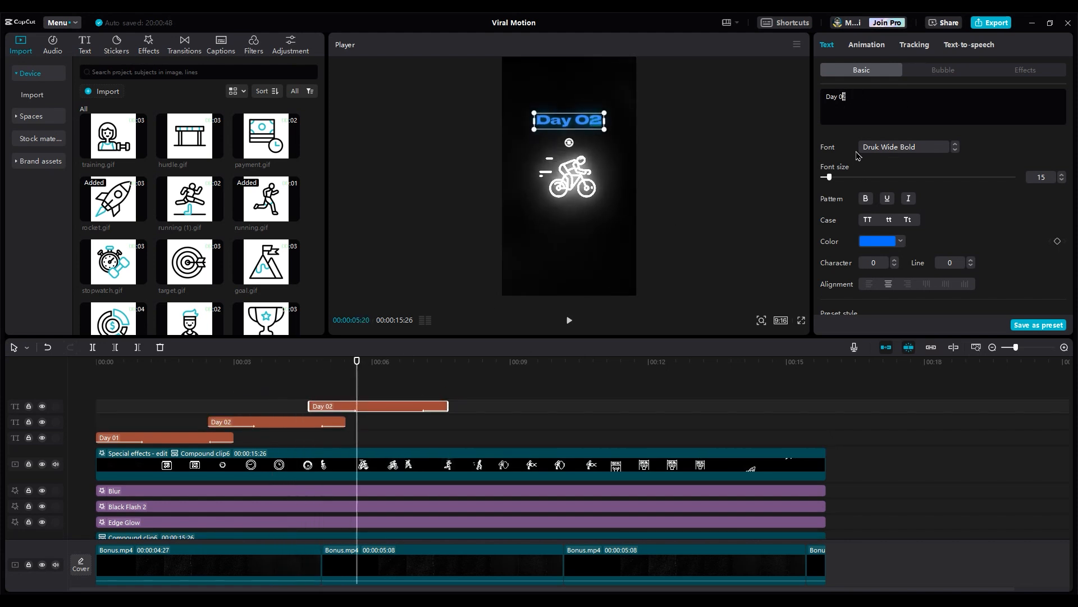
{"action": "left_click", "coordinate": [305, 362]}
Copy the Day 03 text over the running icon, change it to "Day 04" and trim both texts to their icons
{"action": "left_click_drag", "start_coordinate": [319, 407], "coordinate": [422, 419]}
{"action": "key", "text": "space"}
{"action": "key", "text": "space"}
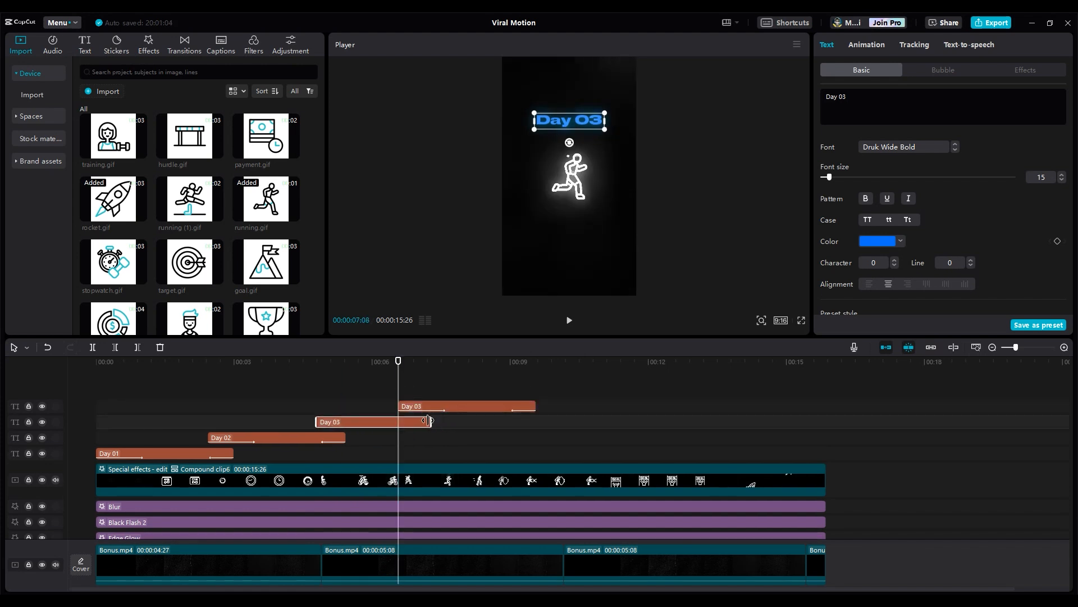
{"action": "left_click", "coordinate": [432, 405]}
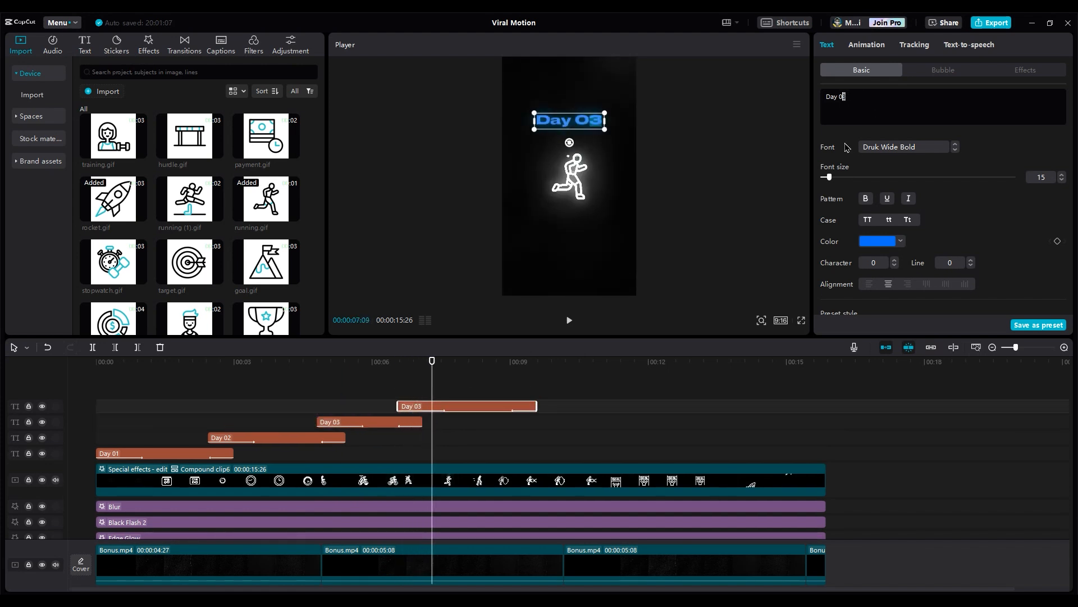
{"action": "left_click", "coordinate": [372, 376]}
{"action": "key", "text": "space"}
{"action": "key", "text": "space"}
{"action": "mouse_move", "coordinate": [536, 406]}
{"action": "left_mouse_down"}
{"action": "mouse_move", "coordinate": [478, 403]}
{"action": "mouse_move", "coordinate": [528, 400]}
{"action": "left_mouse_up"}
Place a "Day 05" copy of the text over the battle-rope icon and extend its end to match the icon during playback
{"action": "left_click", "coordinate": [456, 383]}
{"action": "key", "text": "space"}
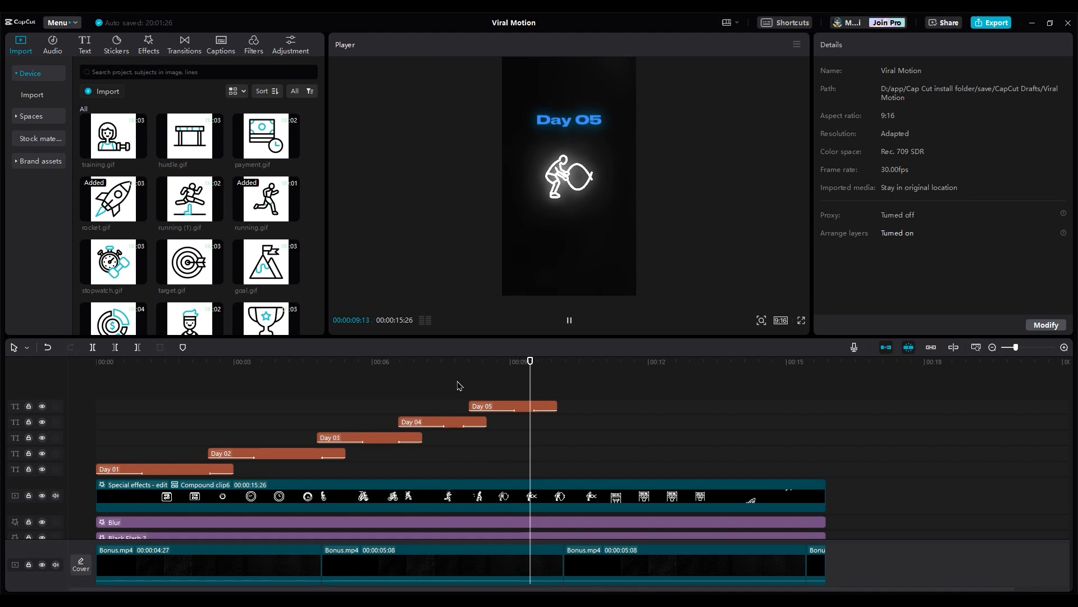
{"action": "key", "text": "space"}
{"action": "left_click_drag", "start_coordinate": [556, 406], "coordinate": [616, 383]}
{"action": "left_click", "coordinate": [456, 382]}
{"action": "key", "text": "space"}
{"action": "key", "text": "space"}
Copy the Day 05 text over the finish icon as "Day 06" and place another copy at the end over the rocket
{"action": "left_click_drag", "start_coordinate": [524, 406], "coordinate": [624, 392]}
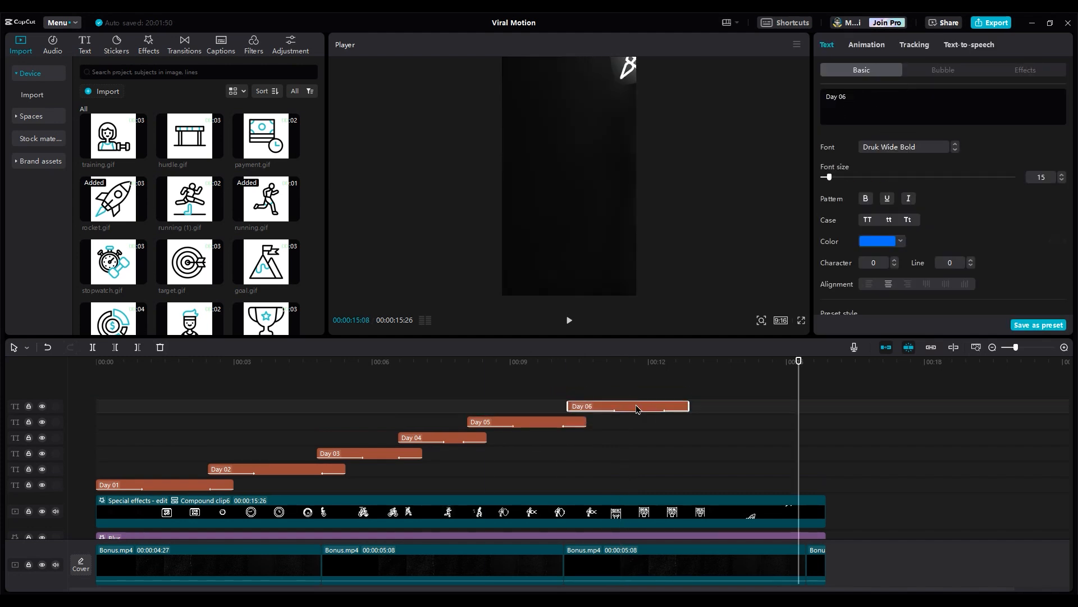
{"action": "left_click_drag", "start_coordinate": [637, 405], "coordinate": [775, 464]}
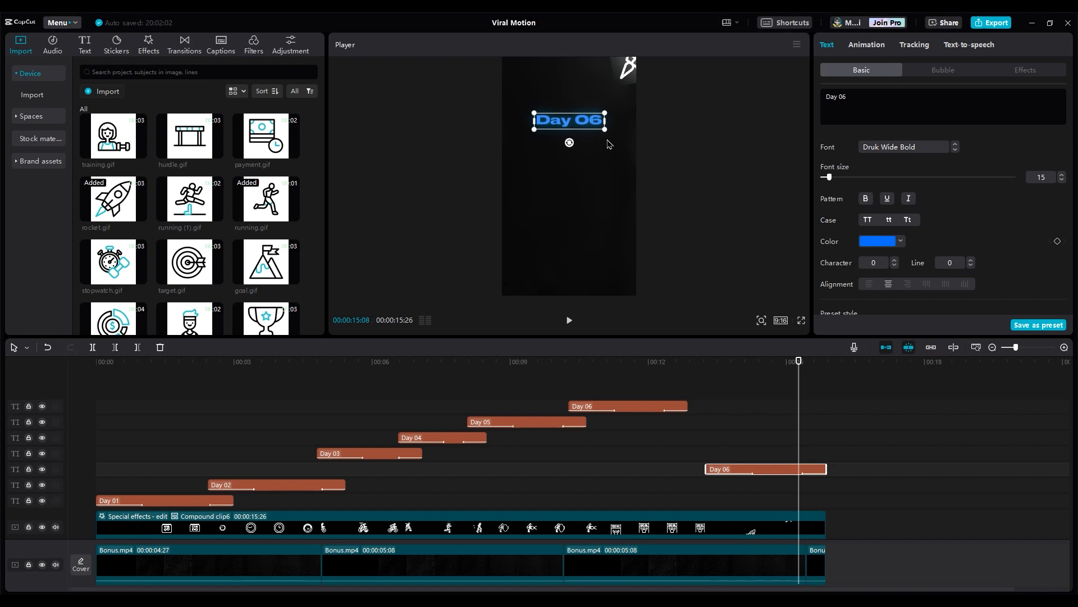
Move the final Day 06 copy down to the middle of the frame and change its text to "WIN"
{"action": "left_click_drag", "start_coordinate": [589, 131], "coordinate": [585, 181]}
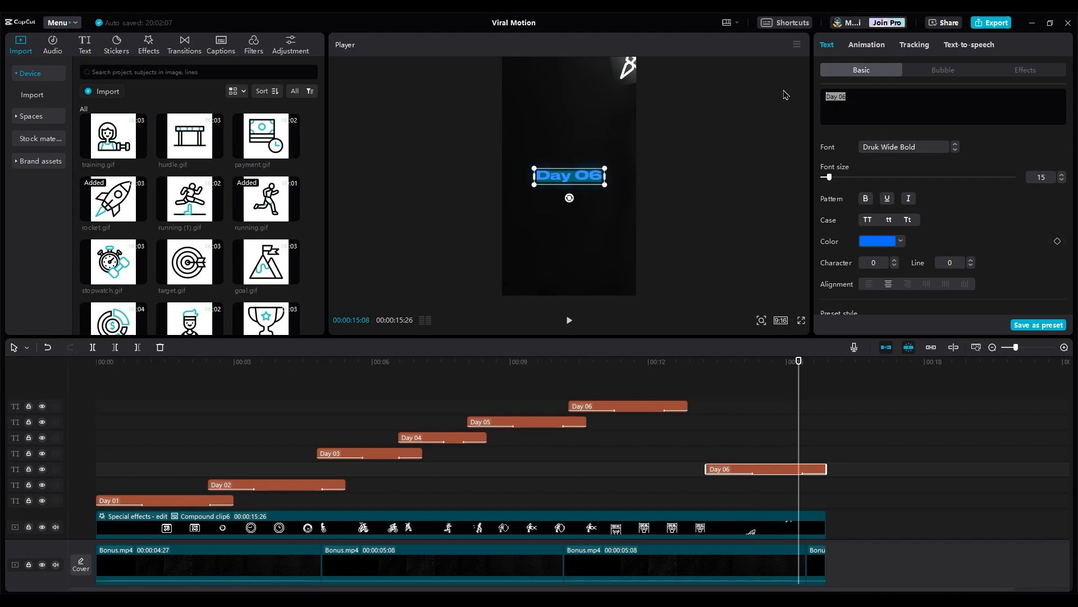
{"action": "type", "text": "wi"}
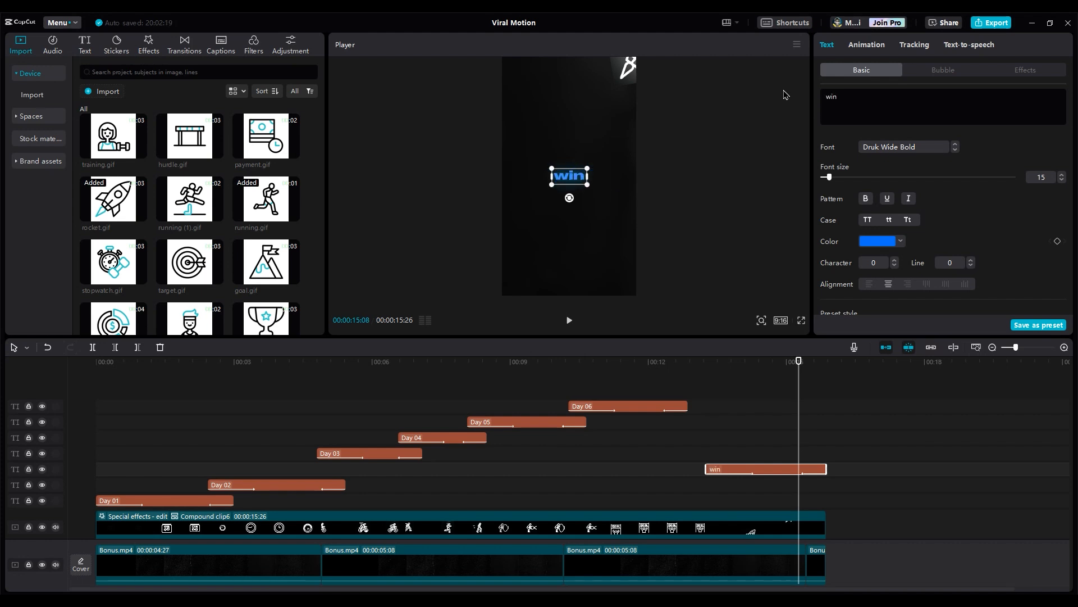
{"action": "type", "text": "n"}
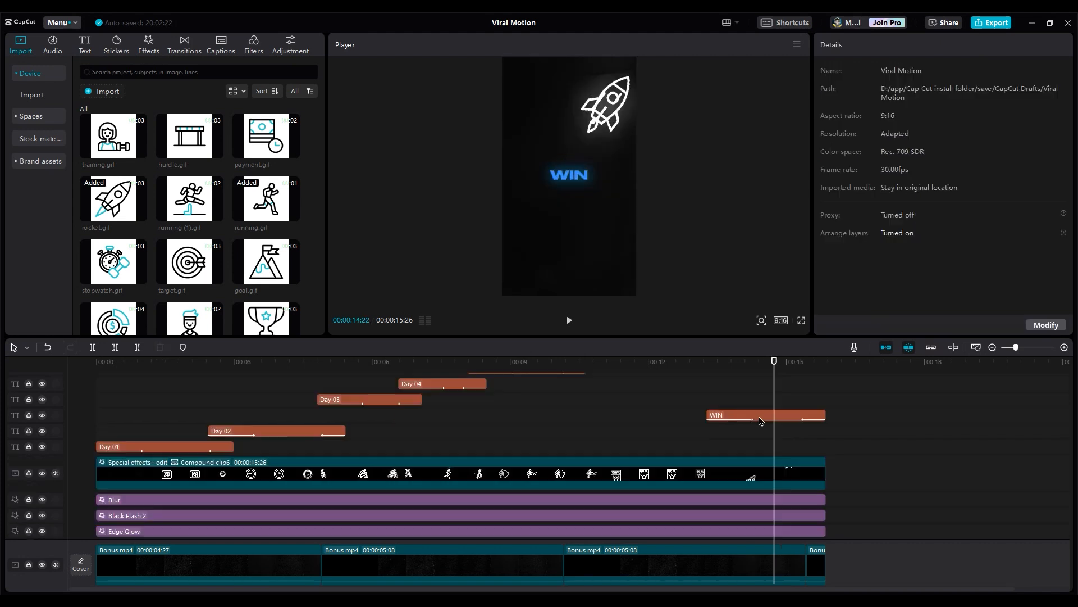
Place the WIN text on a track beneath the icon compound clip and trim its start to the rocket's entrance found in playback
{"action": "left_click_drag", "start_coordinate": [756, 425], "coordinate": [756, 499]}
{"action": "left_click", "coordinate": [706, 414]}
{"action": "key", "text": "space"}
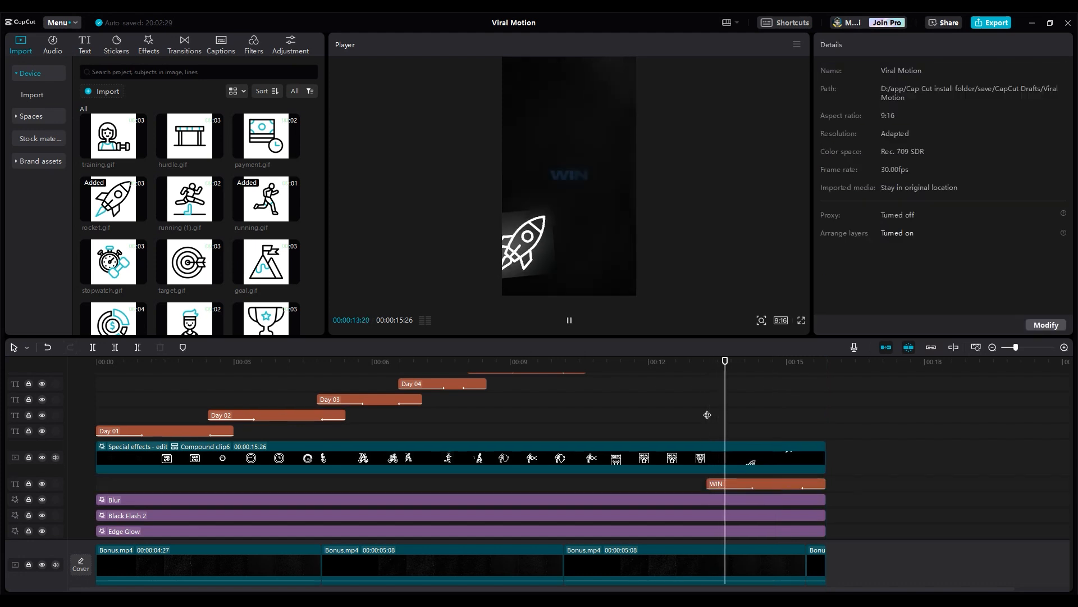
{"action": "key", "text": "space"}
{"action": "key", "text": "space"}
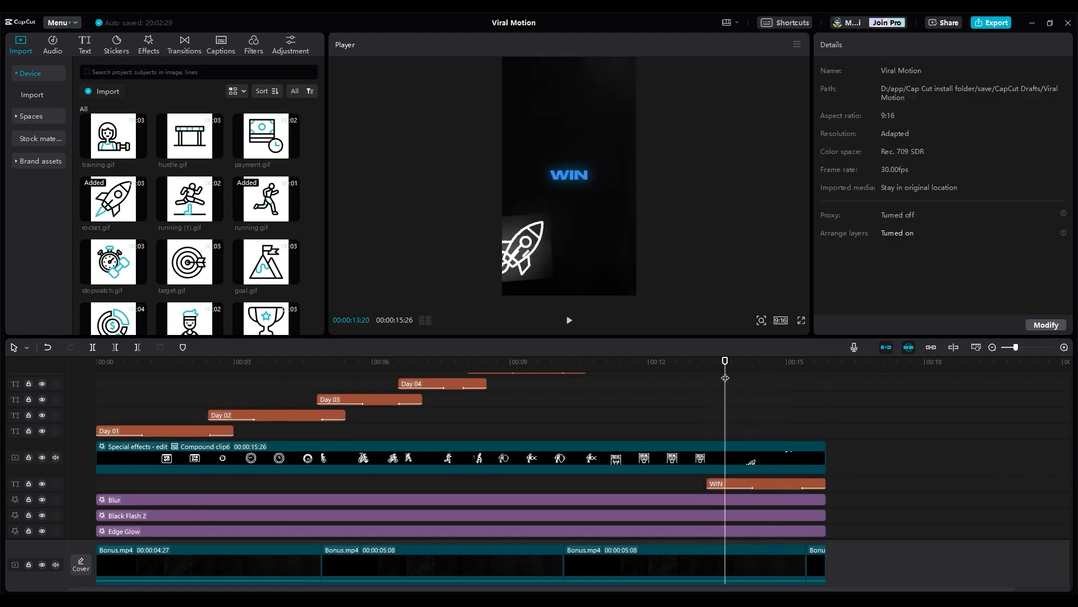
{"action": "key", "text": "space"}
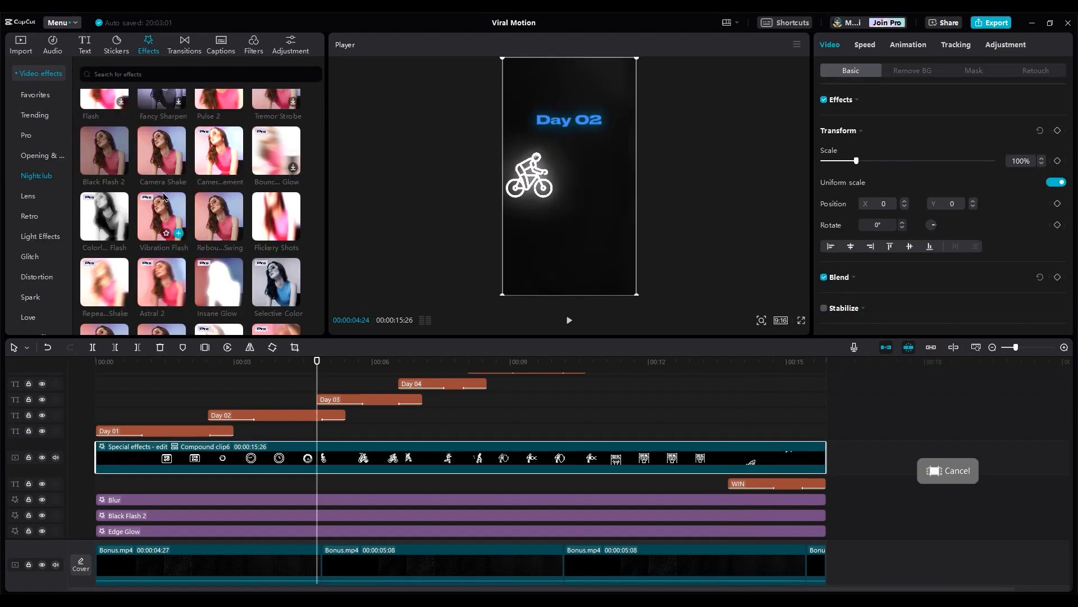
Apply the Play Pendulum effect to the icon compound clip with Twist 0, Strength 4, Sharpen 10 and Speed 100, and preview it
{"action": "scroll", "coordinate": [188, 215], "scroll_direction": "down", "scroll_amount": 1}
{"action": "scroll", "coordinate": [188, 216], "scroll_direction": "down", "scroll_amount": 1}
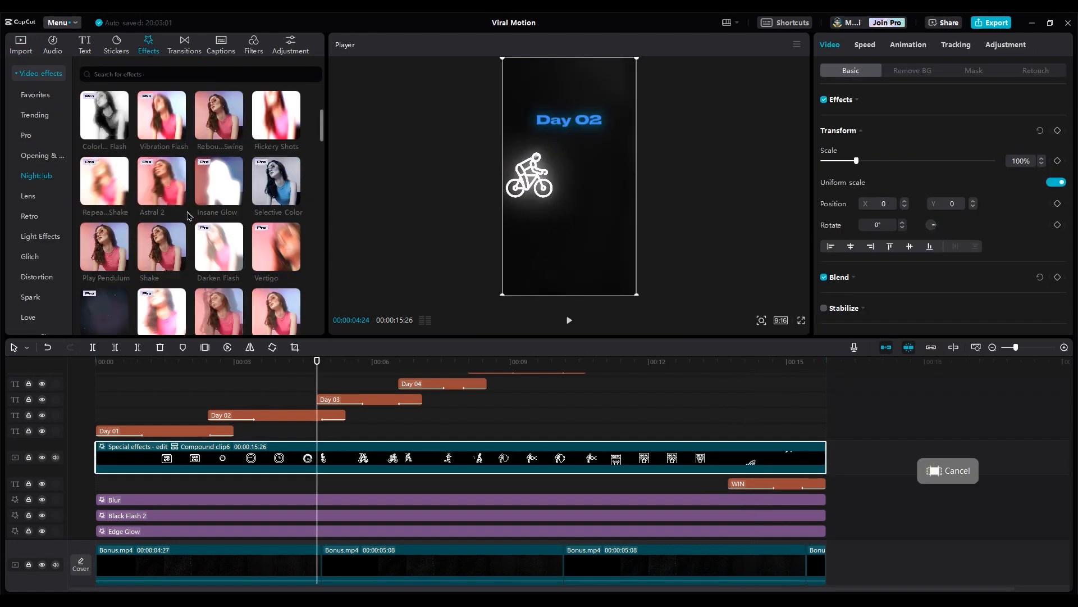
{"action": "left_click_drag", "start_coordinate": [112, 247], "coordinate": [188, 458]}
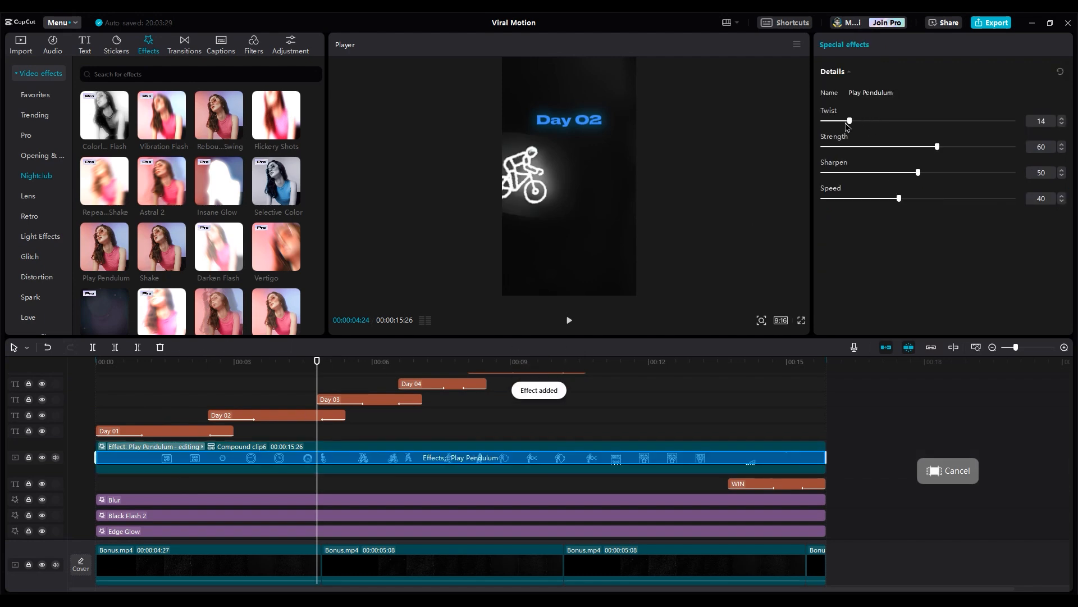
{"action": "left_click_drag", "start_coordinate": [897, 148], "coordinate": [832, 147]}
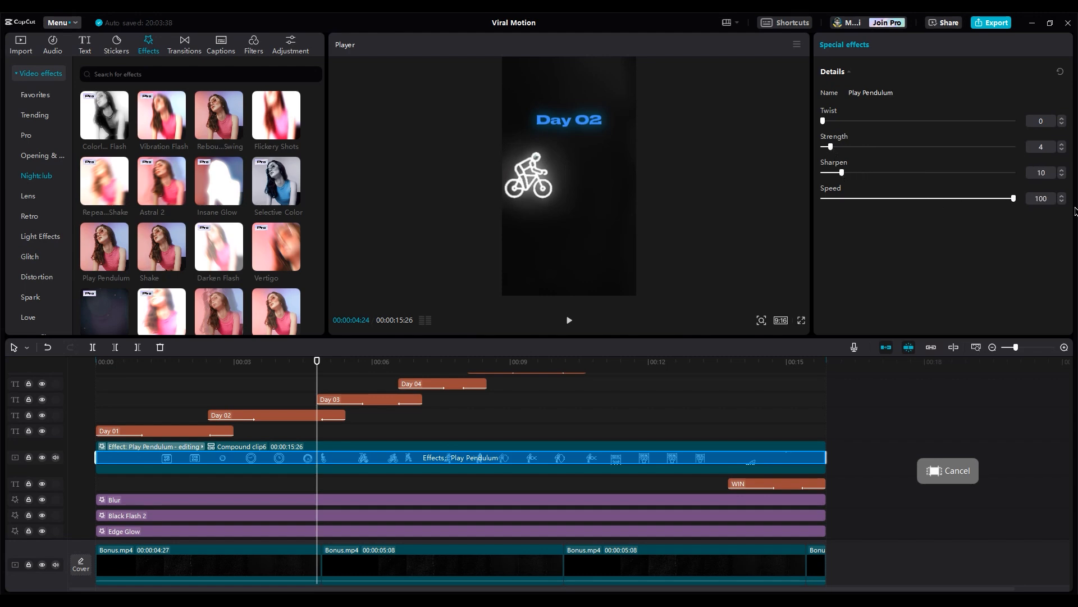
{"action": "key", "text": "space"}
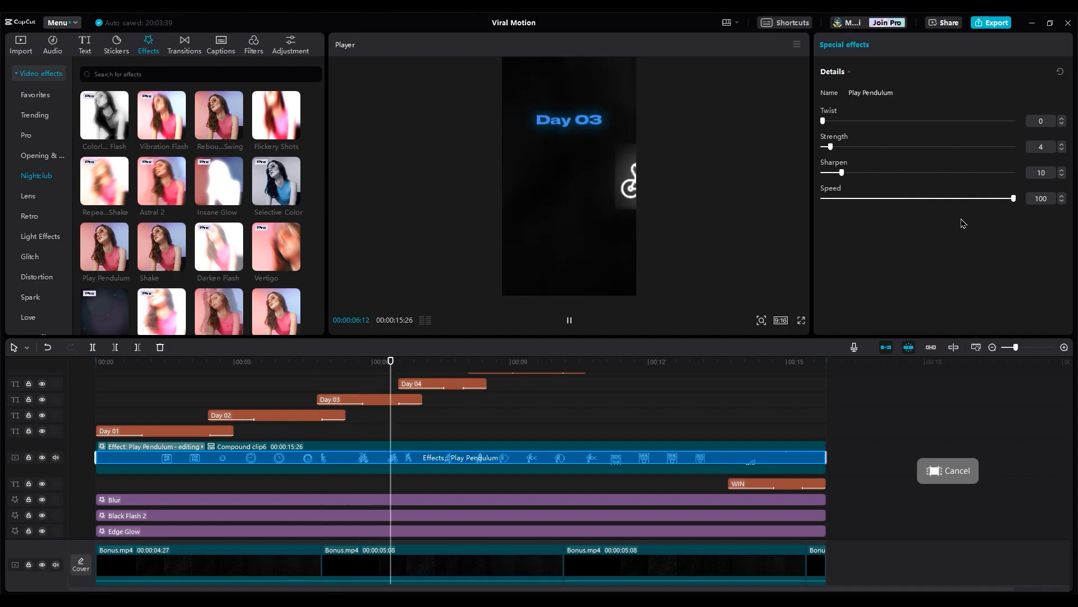